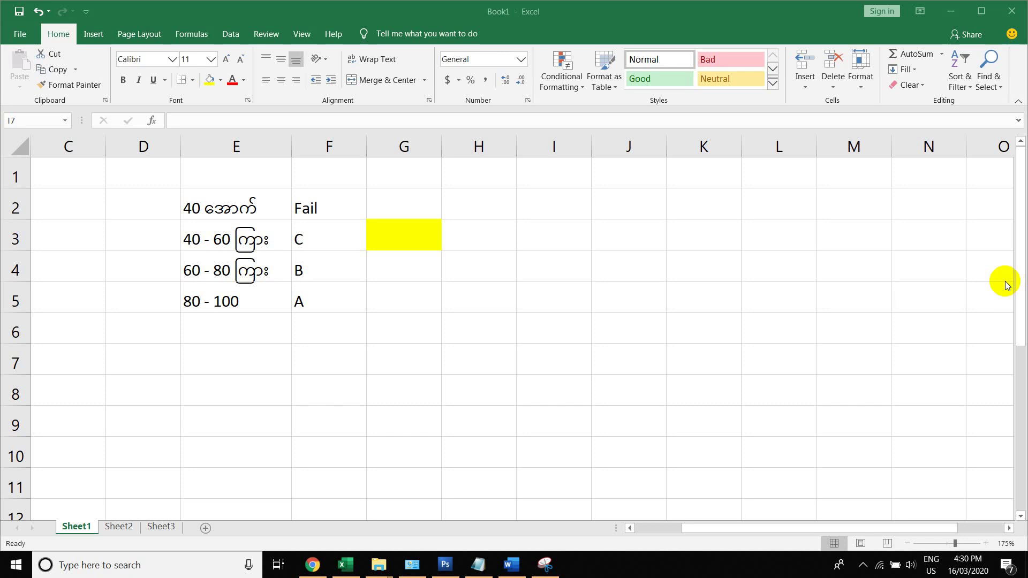
Review the grading table's C, B and A grades and the 80 - 100 range.
{"action": "left_click", "coordinate": [323, 238]}
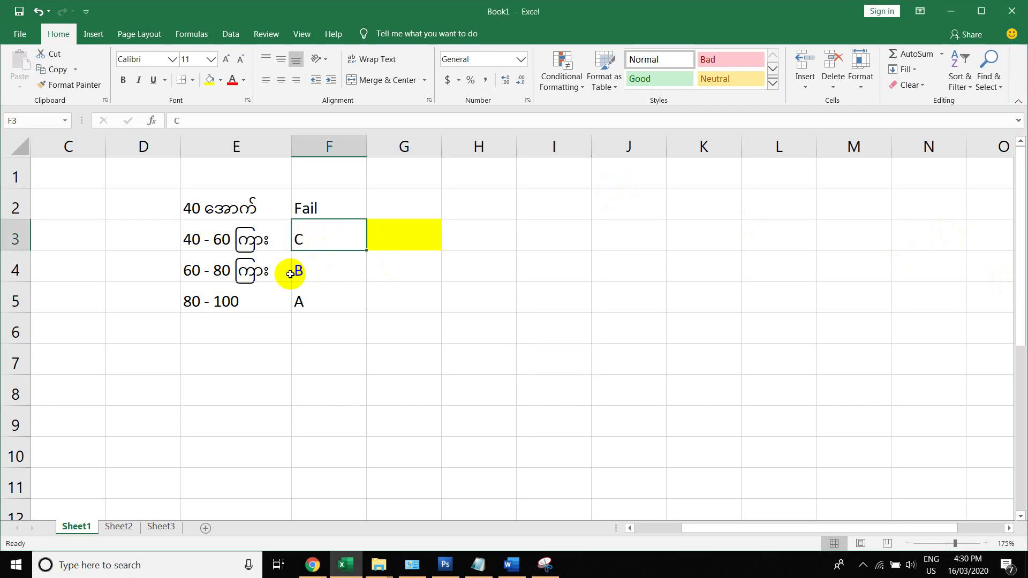
{"action": "left_click", "coordinate": [341, 274]}
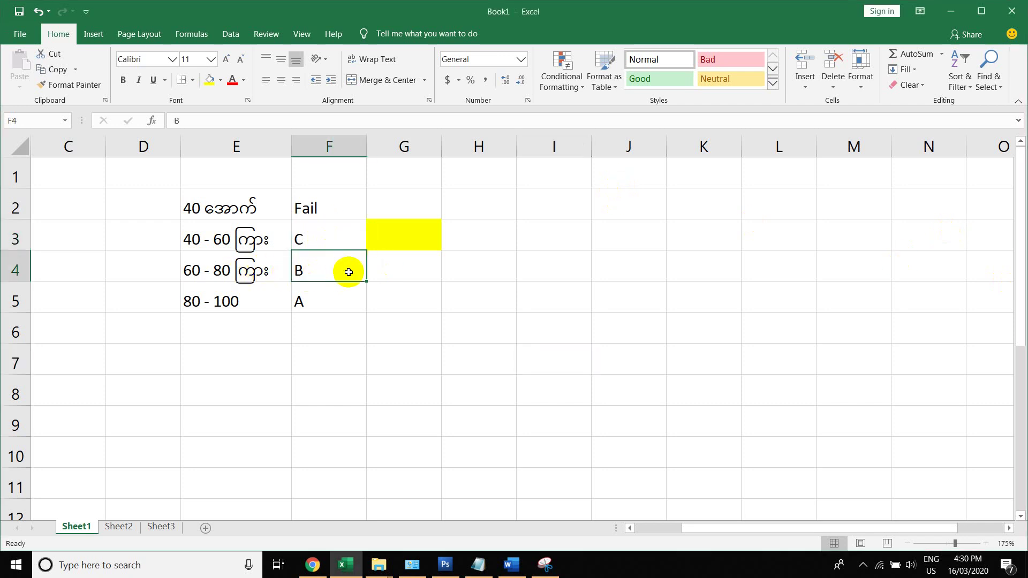
{"action": "left_click", "coordinate": [254, 306]}
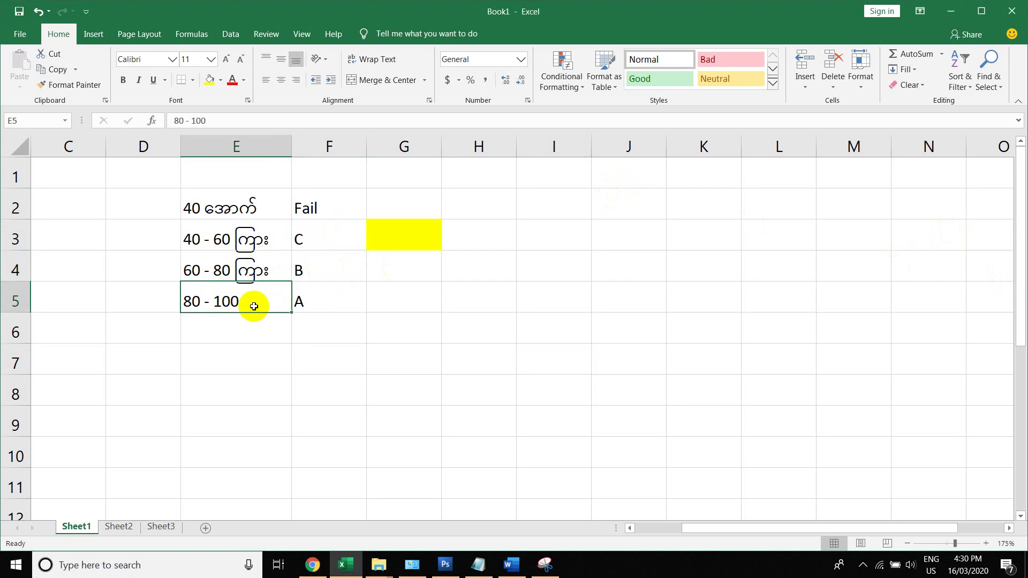
{"action": "left_click", "coordinate": [347, 299]}
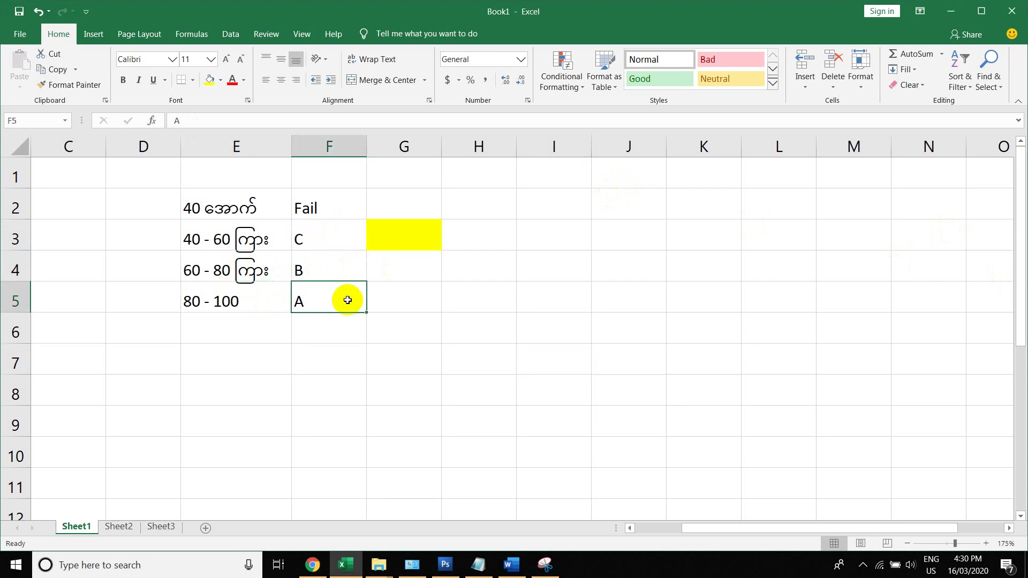
Widen columns G and H and select H3 for the grade formula.
{"action": "left_click_drag", "start_coordinate": [441, 149], "coordinate": [463, 149]}
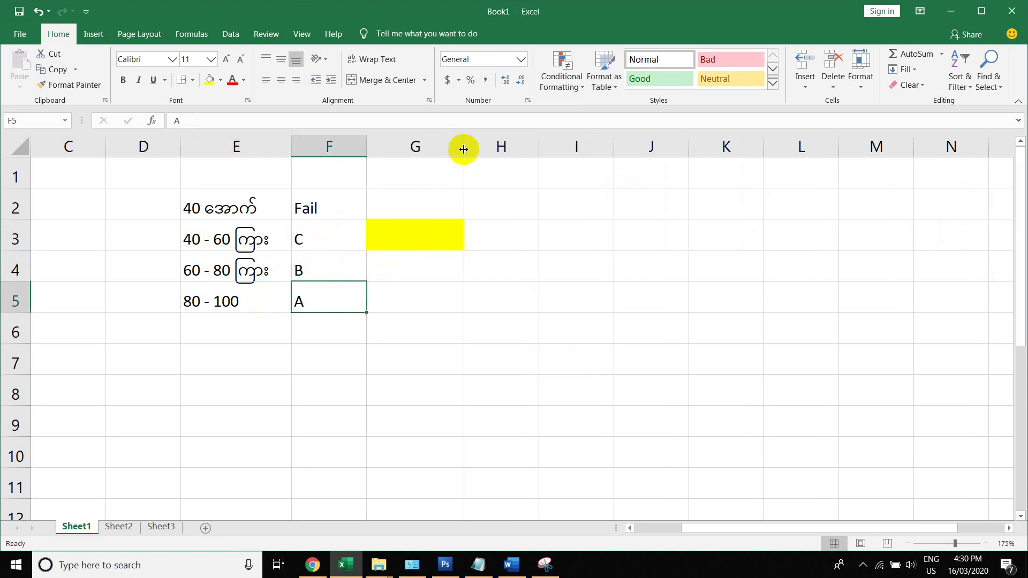
{"action": "left_click", "coordinate": [446, 237]}
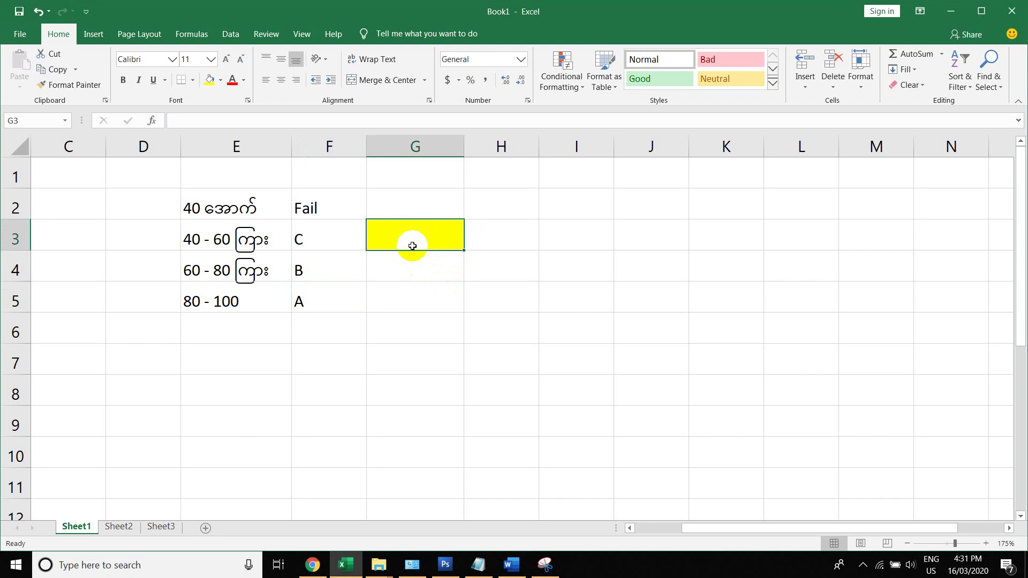
{"action": "left_click_drag", "start_coordinate": [539, 146], "coordinate": [601, 145]}
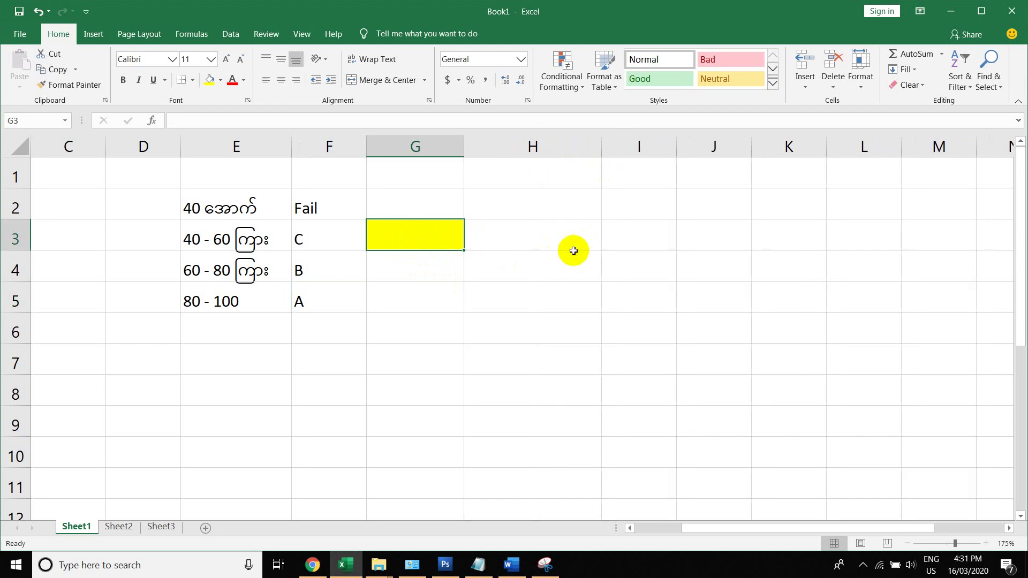
{"action": "left_click", "coordinate": [544, 241]}
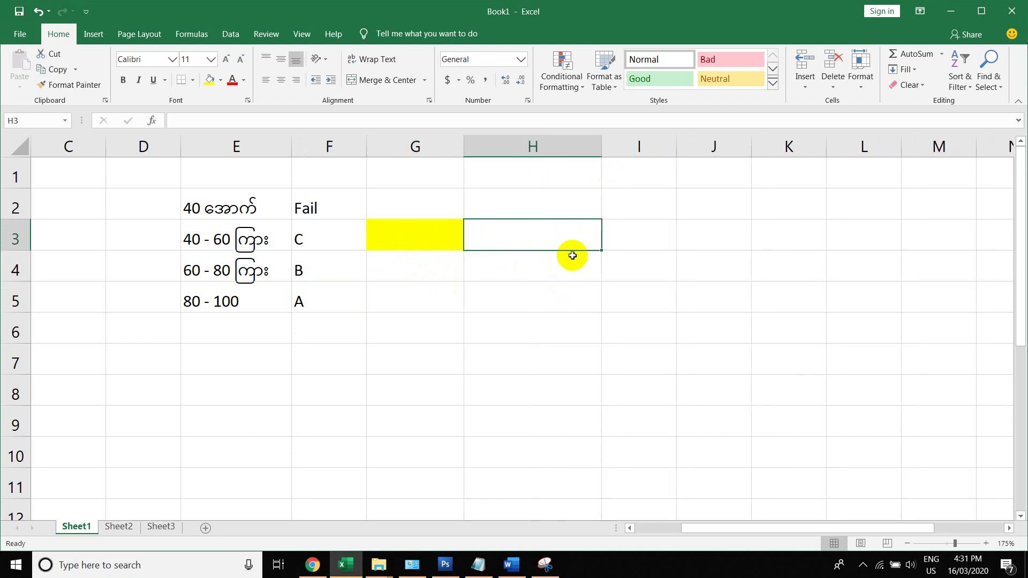
{"action": "scroll", "coordinate": [567, 252], "scroll_direction": "up", "scroll_amount": 1, "text": "ctrl"}
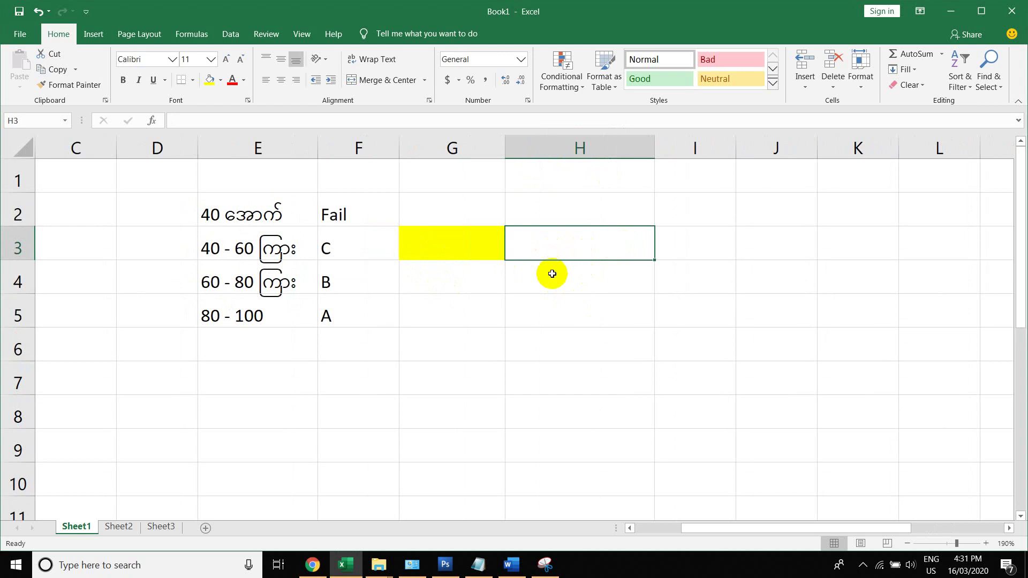
Begin H3 with =if(G3<40,"Fail",if( so scores below 40 fail.
{"action": "type", "text": "="}
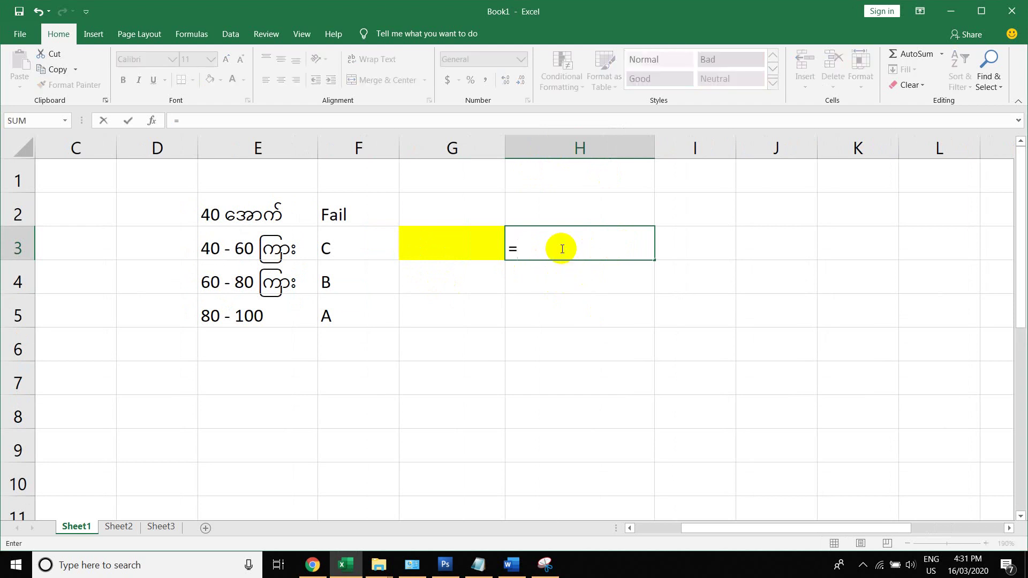
{"action": "type", "text": "if("}
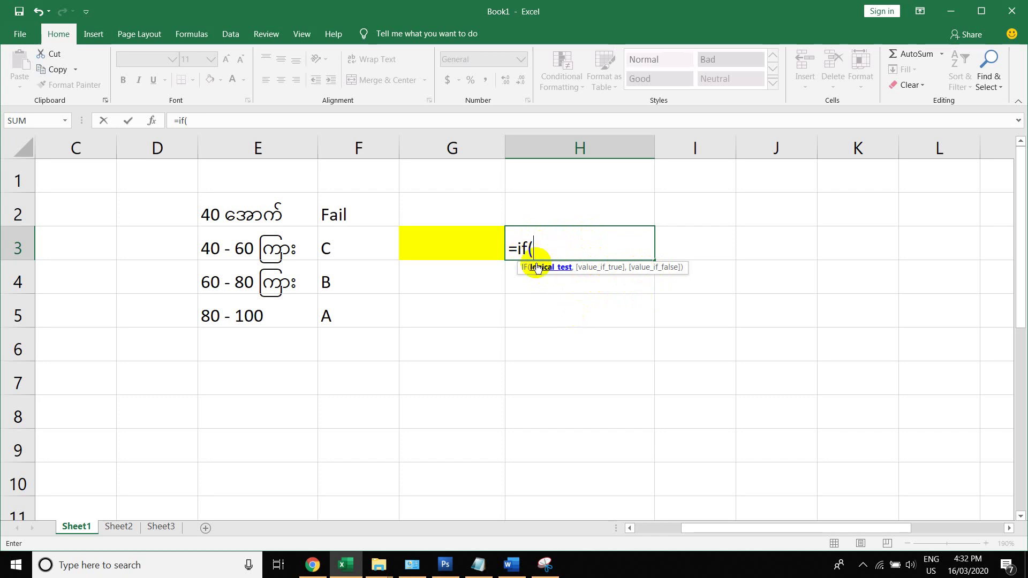
{"action": "left_click", "coordinate": [453, 244]}
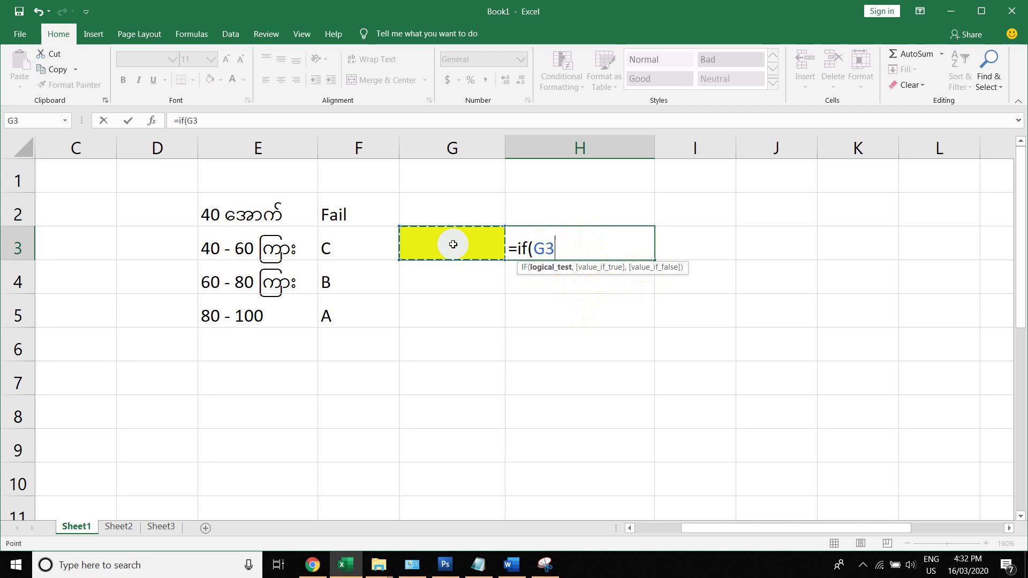
{"action": "type", "text": "<40"}
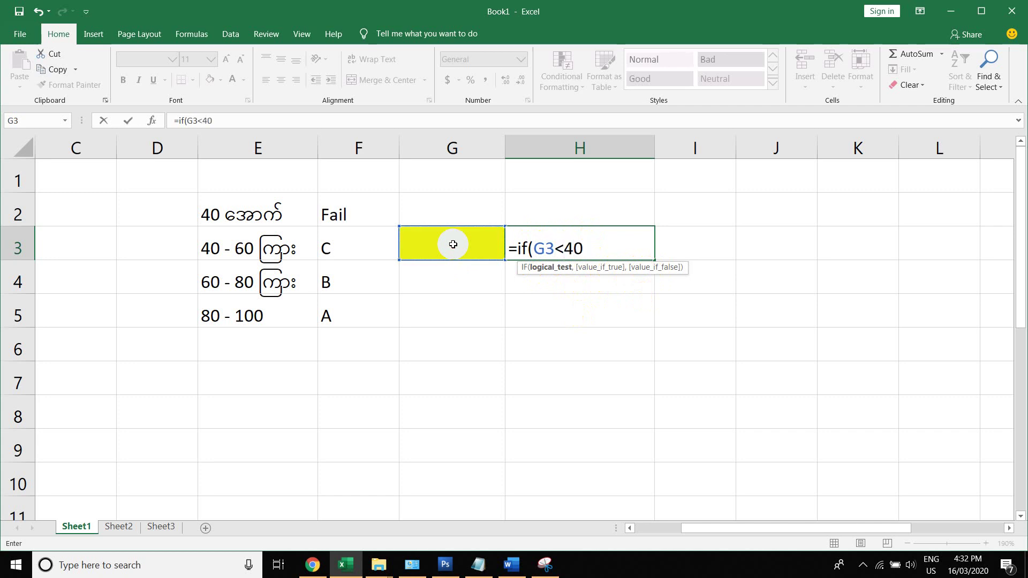
{"action": "type", "text": ","}
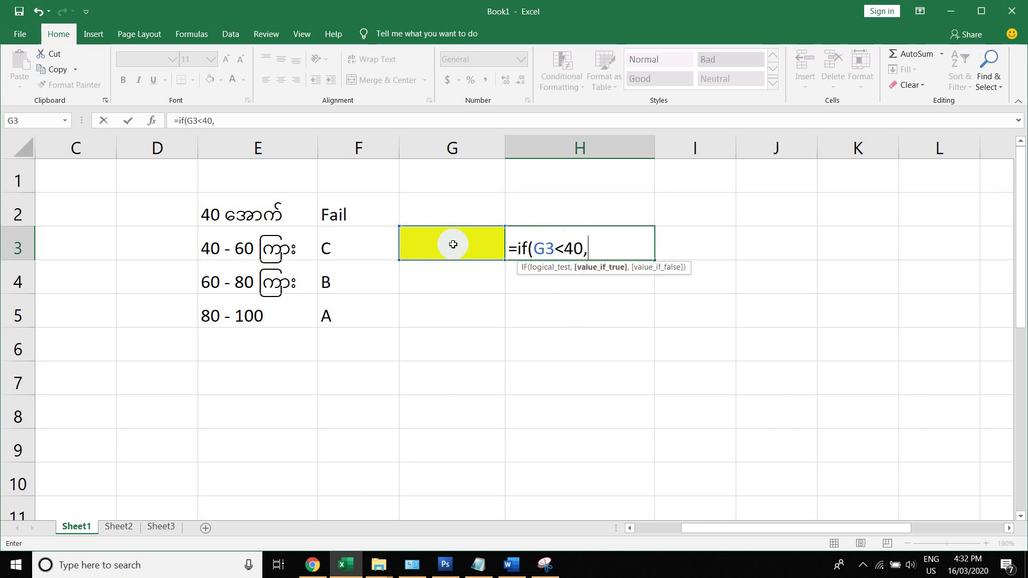
{"action": "type", "text": "\"Fail\","}
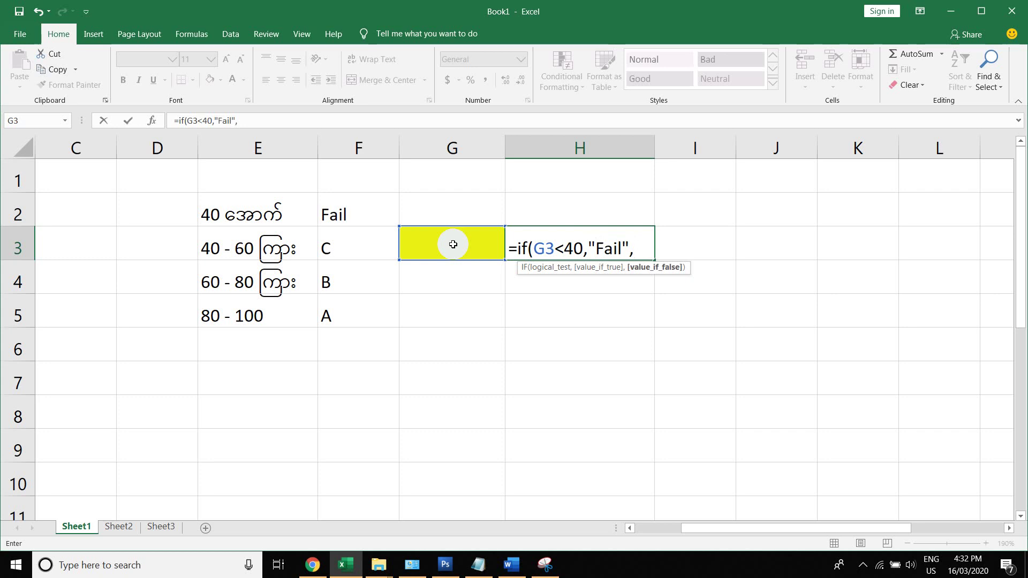
{"action": "type", "text": "if("}
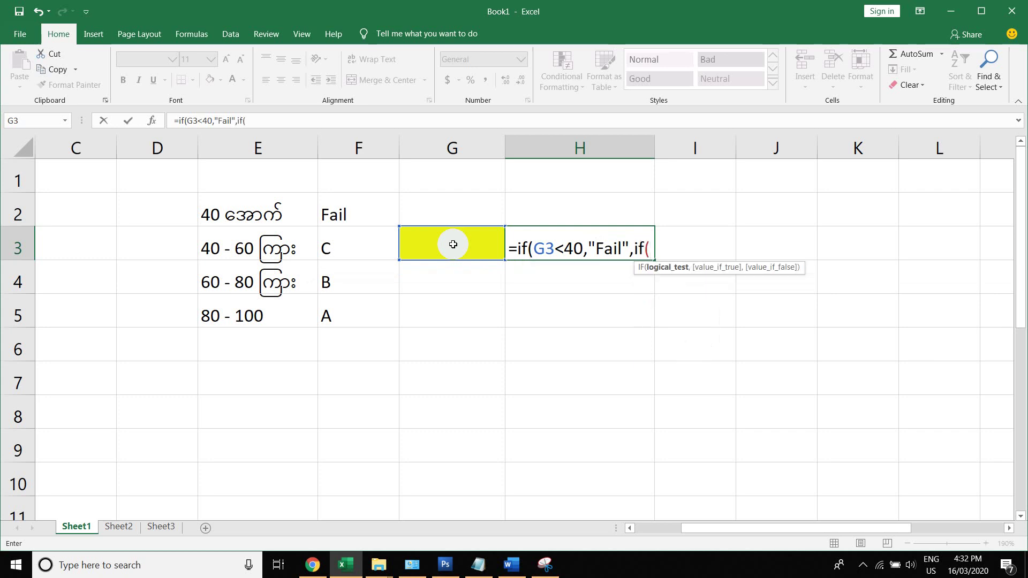
Complete the H3 formula with if(G3<60,"C",if(G3<80,"B","A"))) and commit it.
{"action": "left_click", "coordinate": [447, 244]}
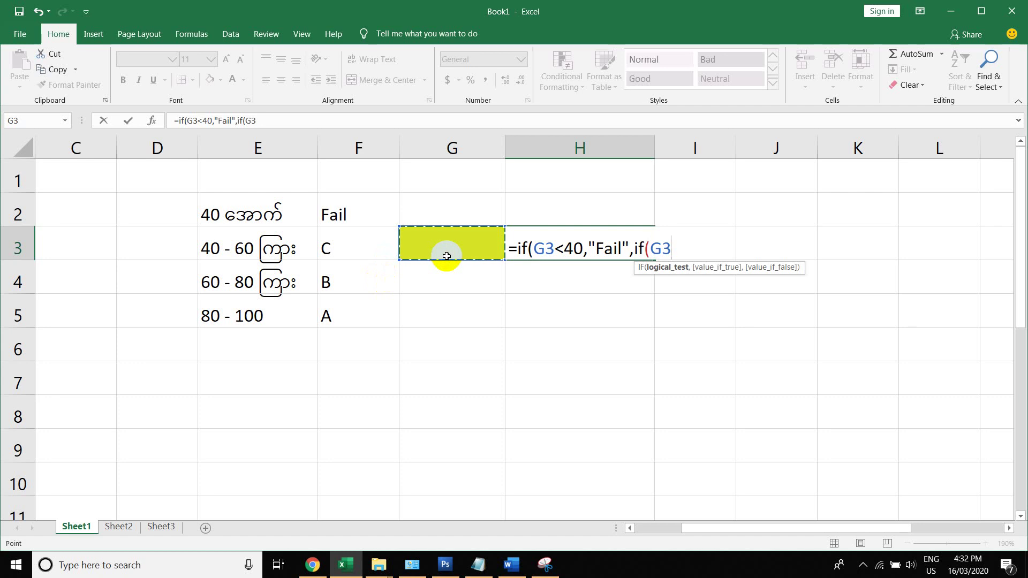
{"action": "type", "text": "<60,\"C"}
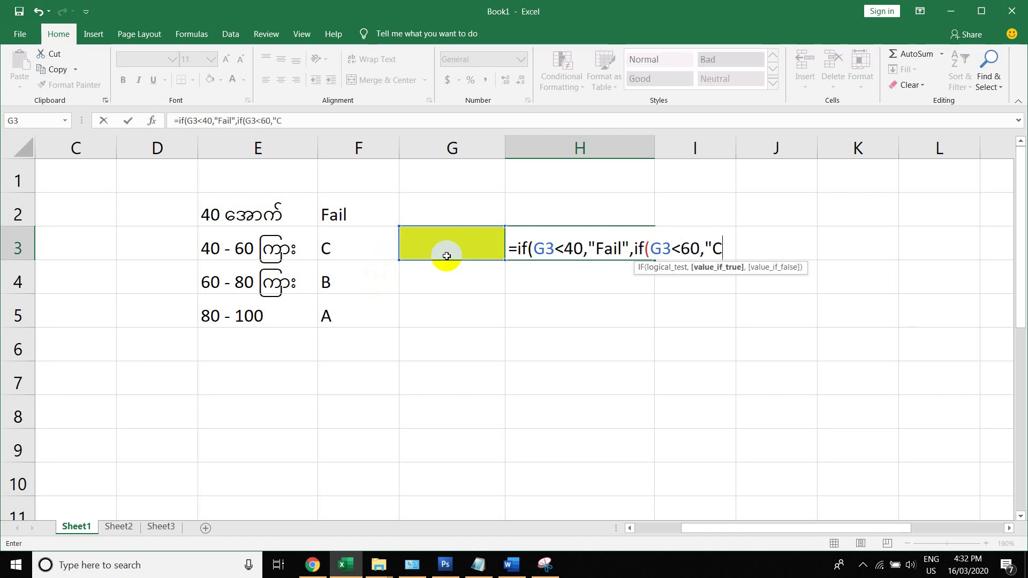
{"action": "type", "text": "\","}
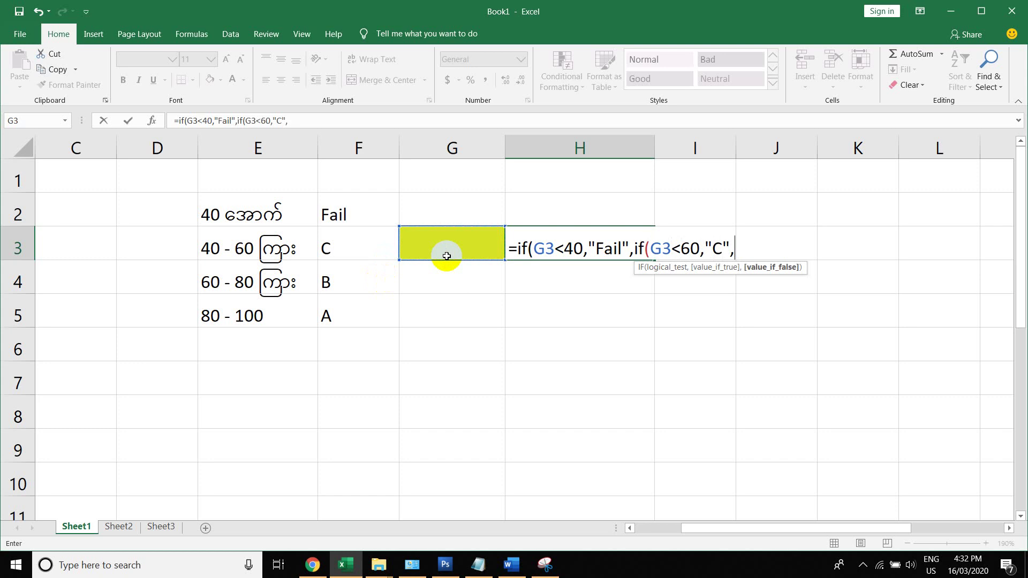
{"action": "type", "text": "if("}
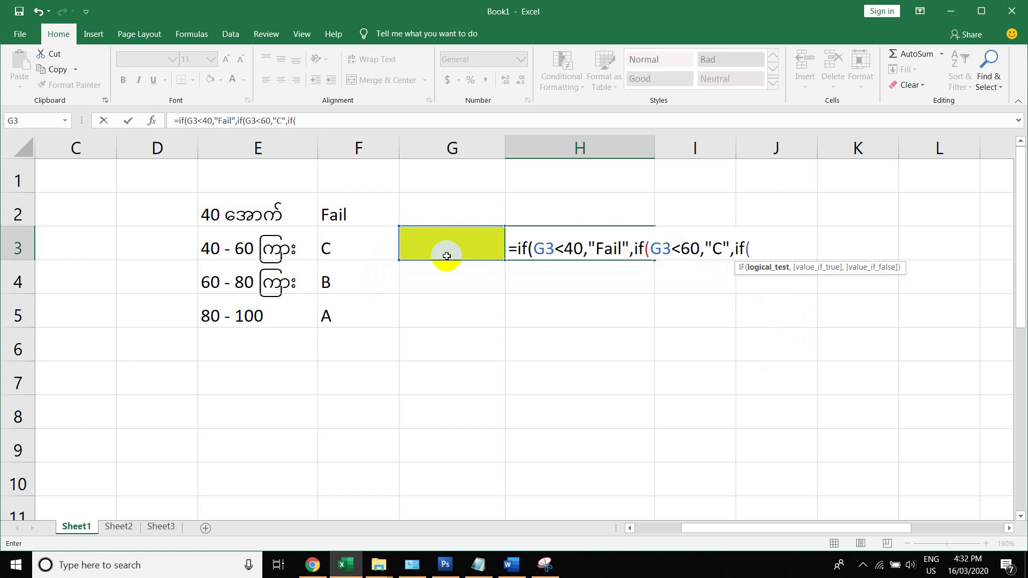
{"action": "left_click", "coordinate": [436, 247]}
{"action": "type", "text": "<"}
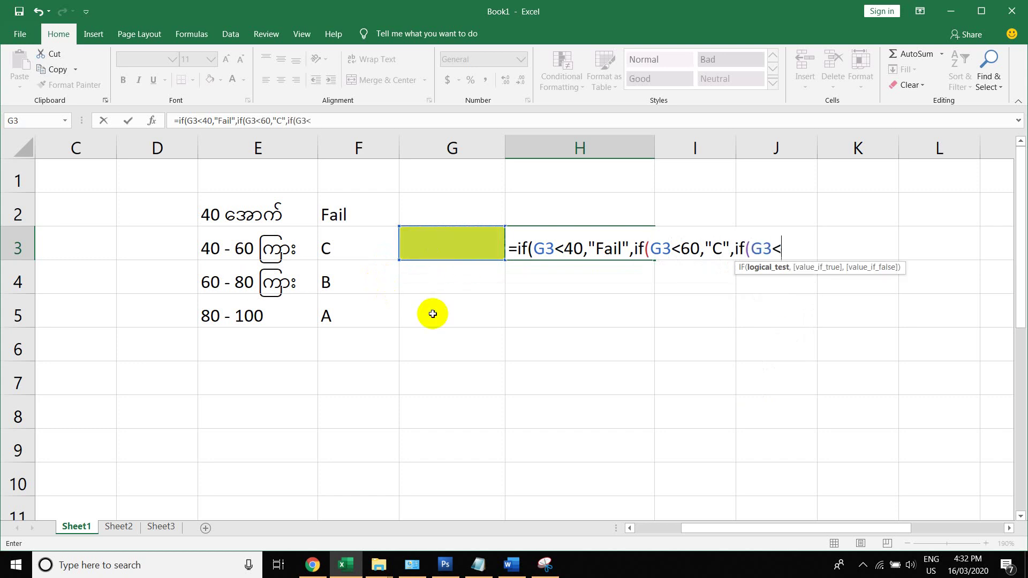
{"action": "type", "text": "80,"}
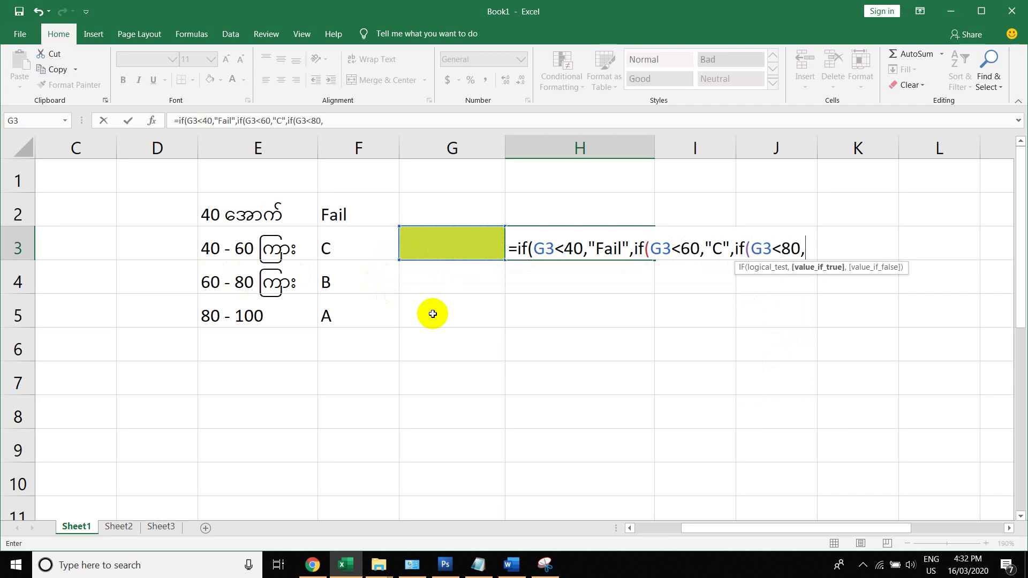
{"action": "type", "text": "\"B\","}
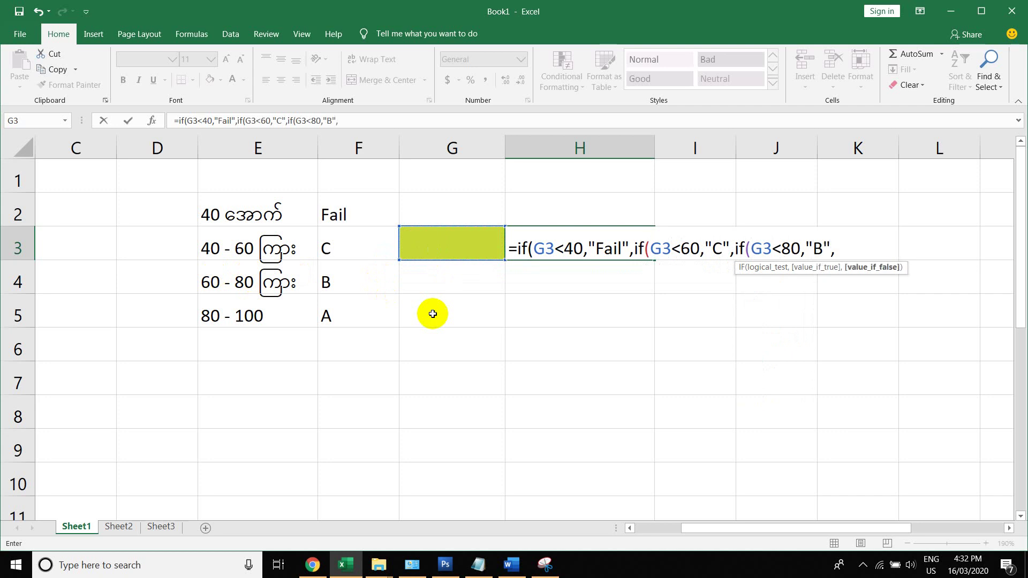
{"action": "type", "text": "\"A\")))"}
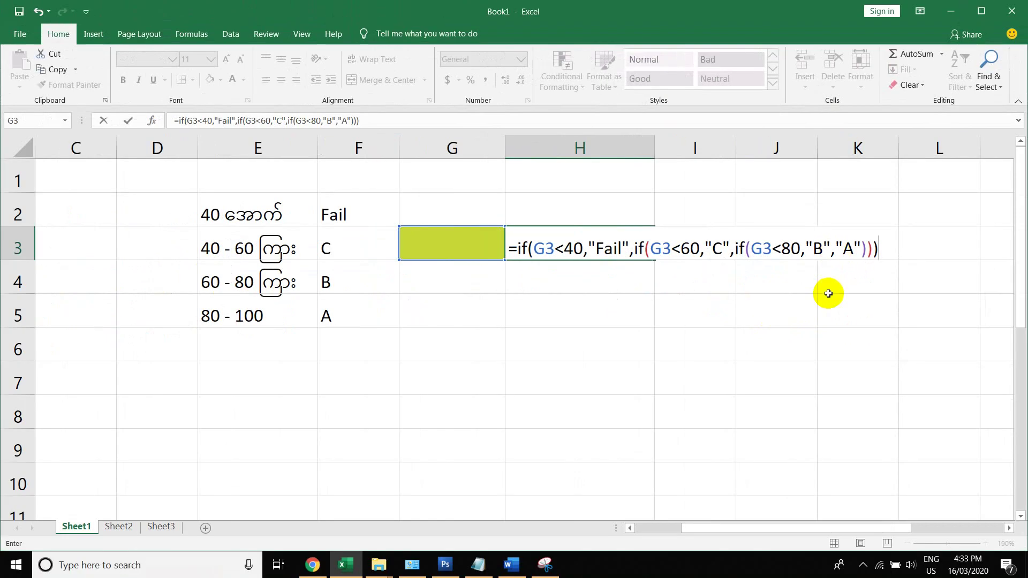
{"action": "key", "text": "Return"}
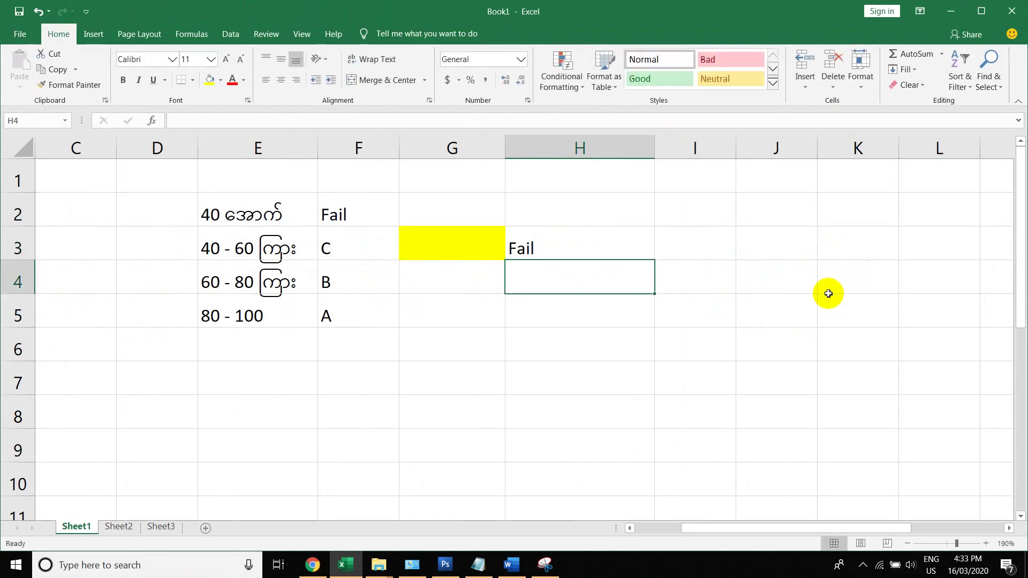
Test the grade formula with scores 50 and then 90 in G3.
{"action": "left_click", "coordinate": [450, 244]}
{"action": "type", "text": "50"}
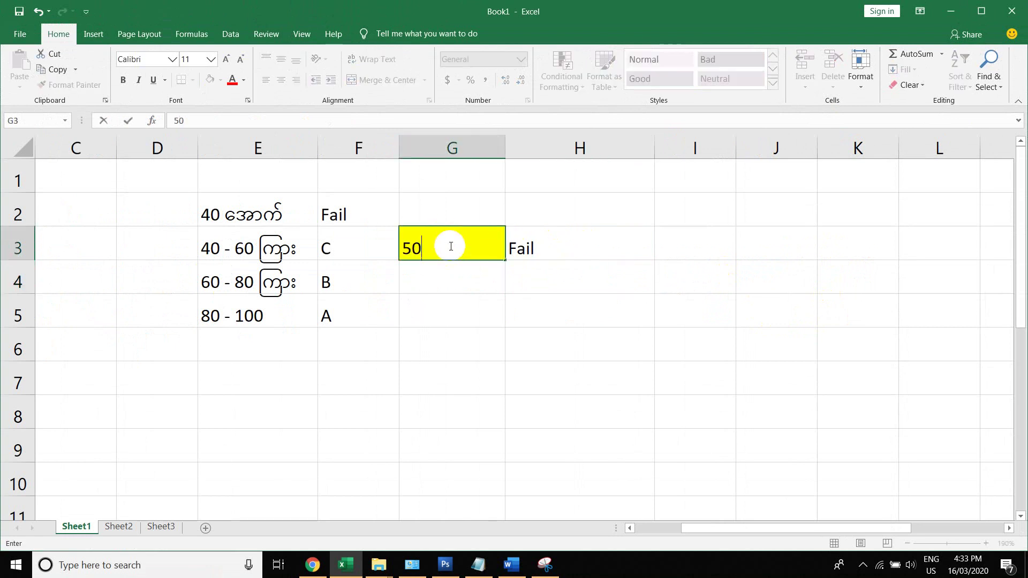
{"action": "key", "text": "Return"}
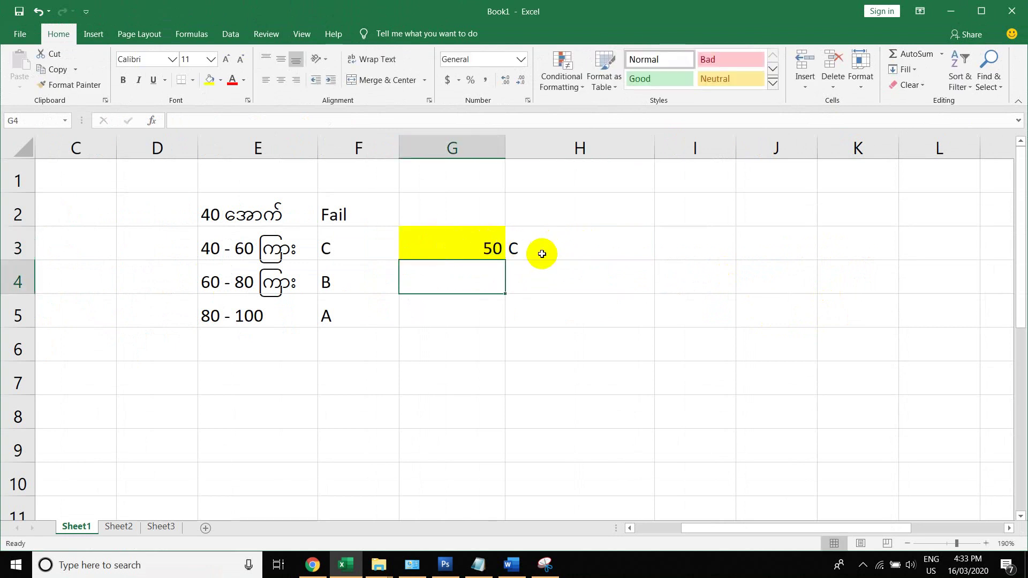
{"action": "left_click", "coordinate": [439, 244]}
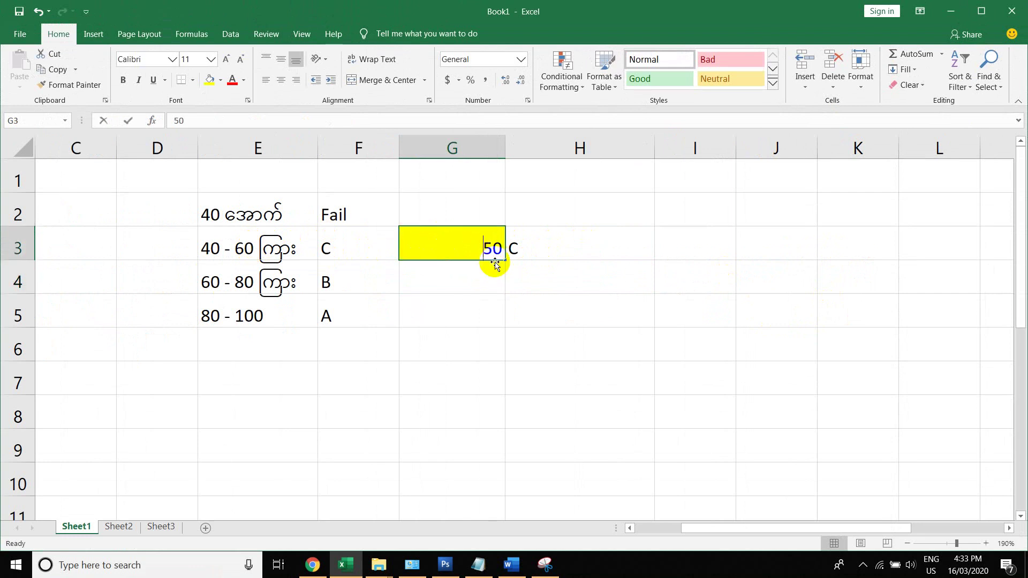
{"action": "type", "text": "90"}
{"action": "key", "text": "Return"}
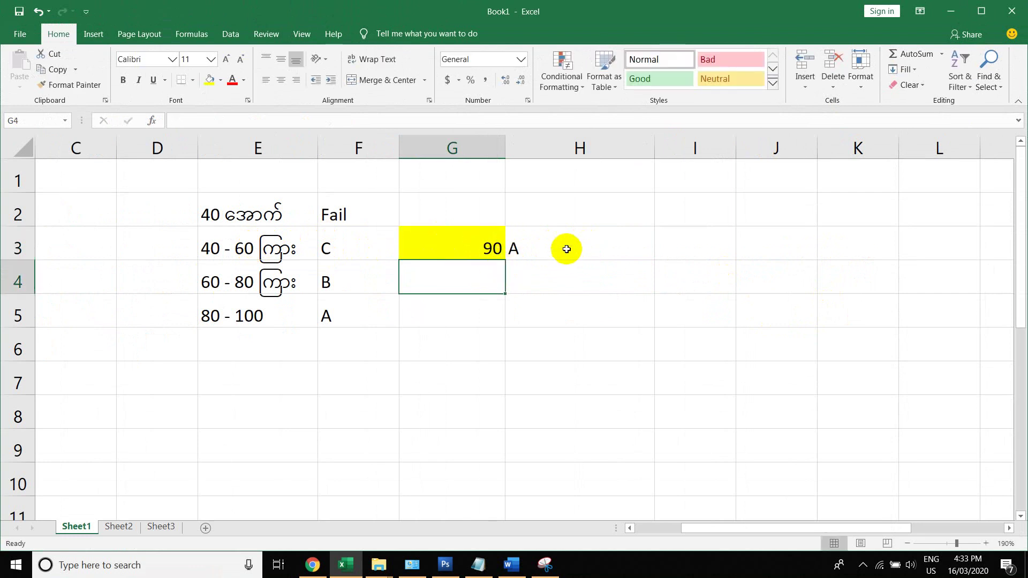
Enter 20 as the G3 test score, clearing the stray 20 from G4.
{"action": "type", "text": "20"}
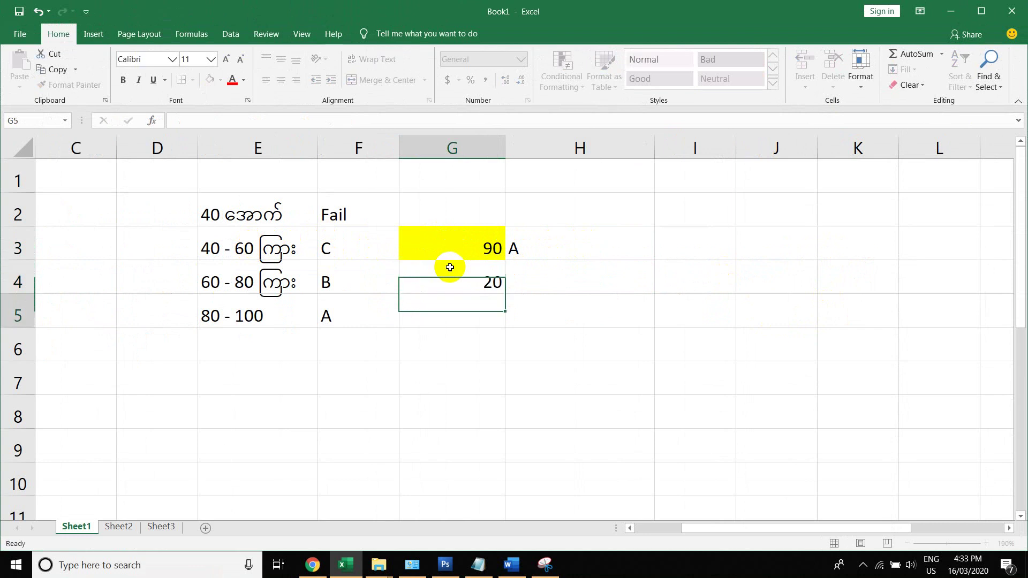
{"action": "key", "text": "Return"}
{"action": "key", "text": "Up"}
{"action": "key", "text": "Up"}
{"action": "left_click", "coordinate": [471, 285]}
{"action": "key", "text": "Delete"}
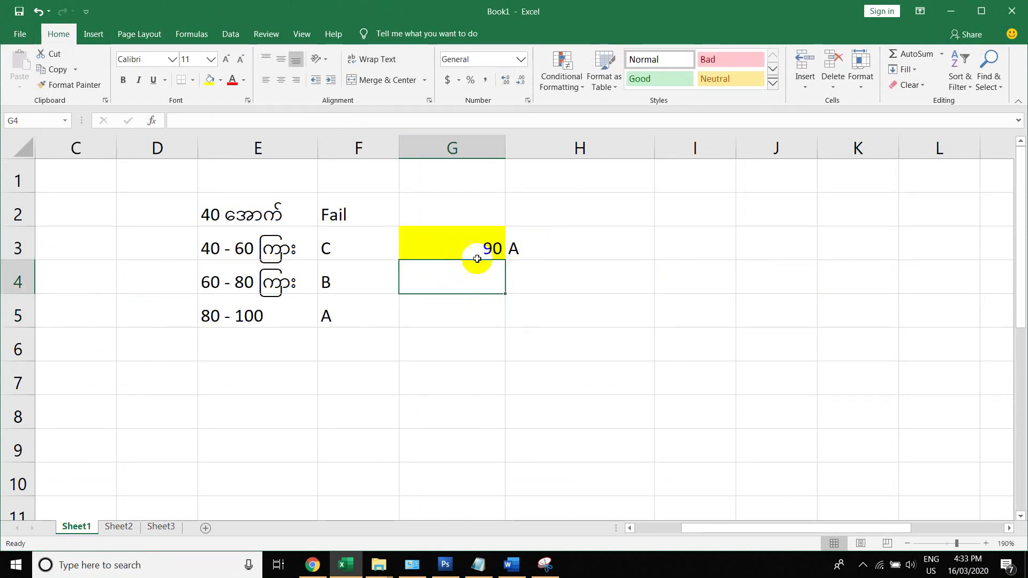
{"action": "key", "text": "Up"}
{"action": "type", "text": "20"}
{"action": "key", "text": "Return"}
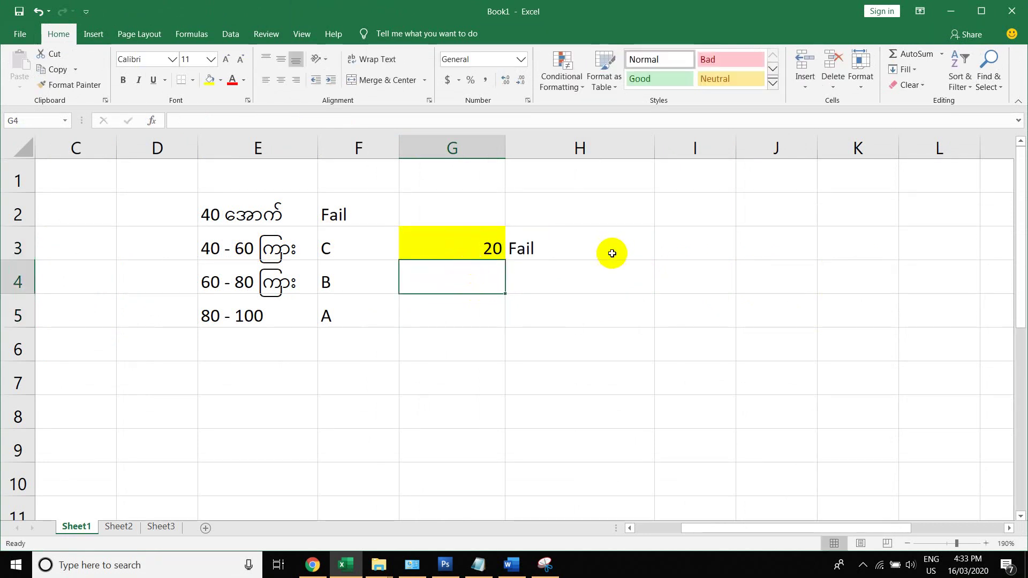
Enter 30 as the G3 test score, clearing the stray 30 from G4.
{"action": "type", "text": "30"}
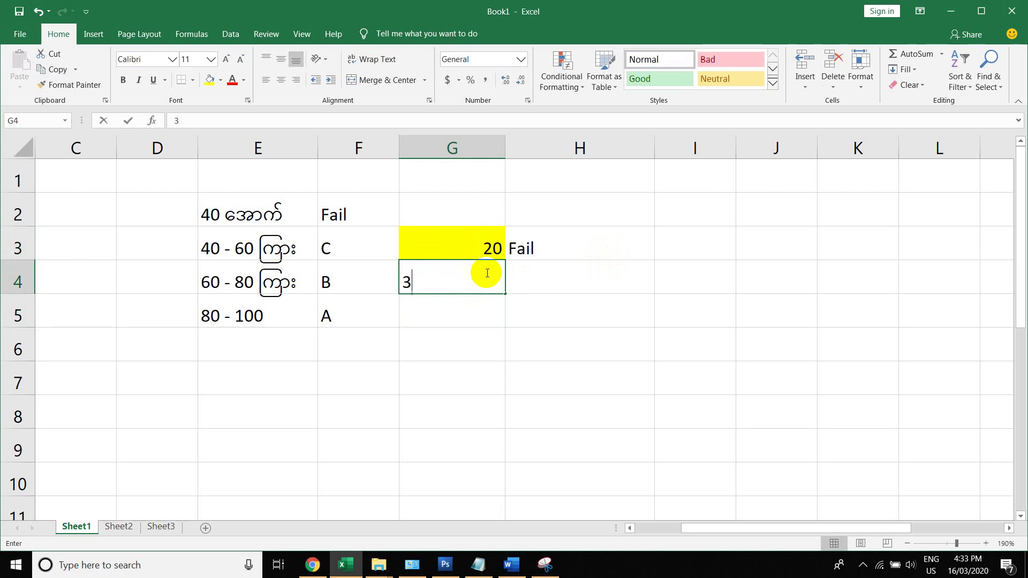
{"action": "key", "text": "Return"}
{"action": "key", "text": "Delete"}
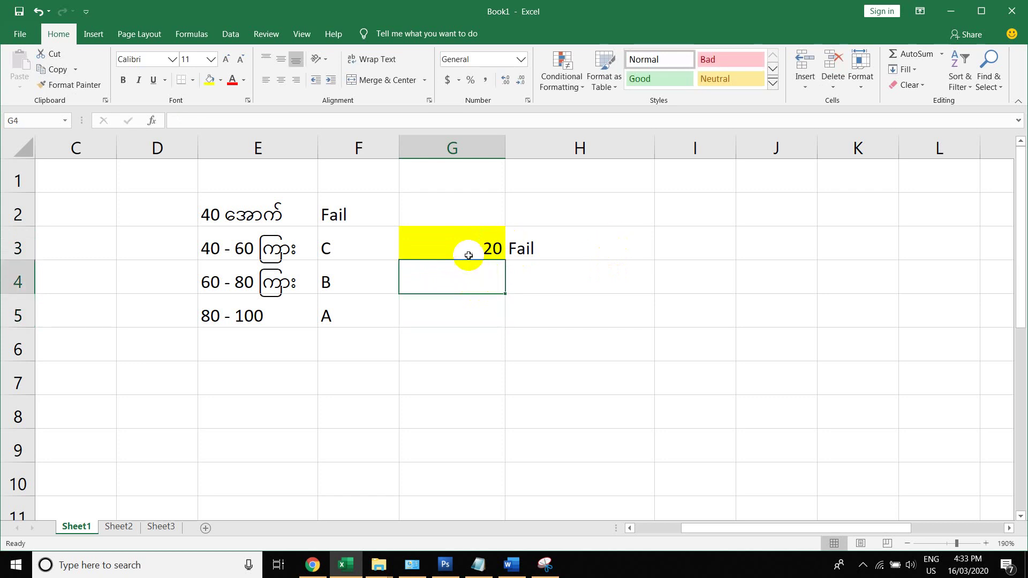
{"action": "left_click", "coordinate": [466, 251]}
{"action": "type", "text": "30"}
{"action": "key", "text": "Return"}
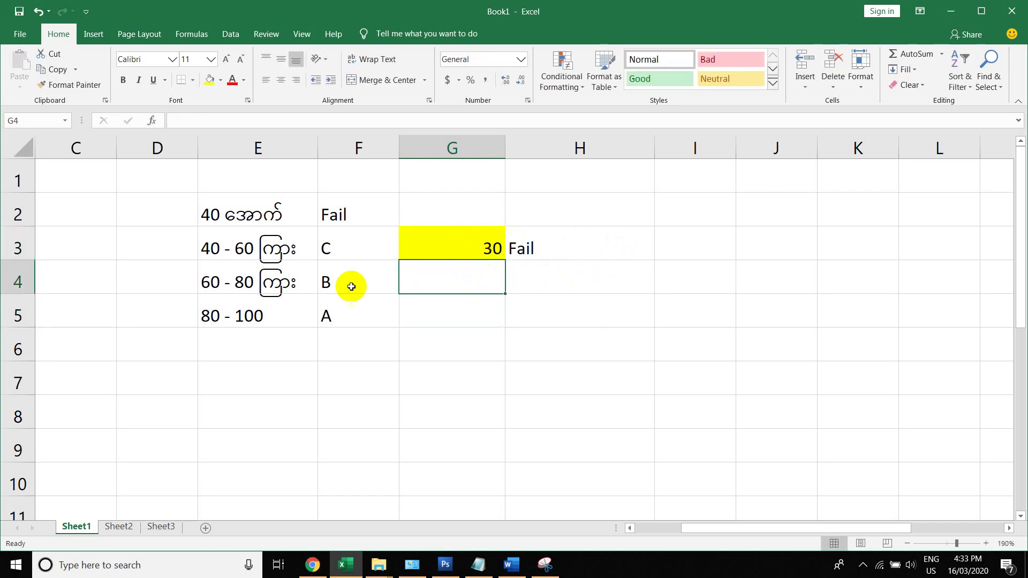
Select score ranges E2:E4, show Quick Analysis with Ctrl+Q, then switch to Facebook.
{"action": "left_click_drag", "start_coordinate": [276, 208], "coordinate": [278, 295]}
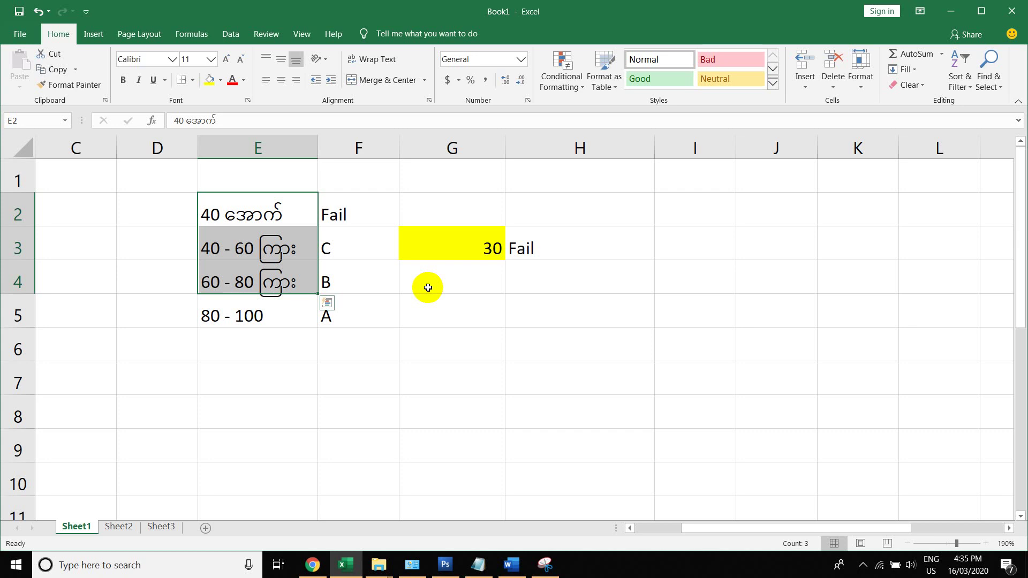
{"action": "key", "text": "ctrl+q"}
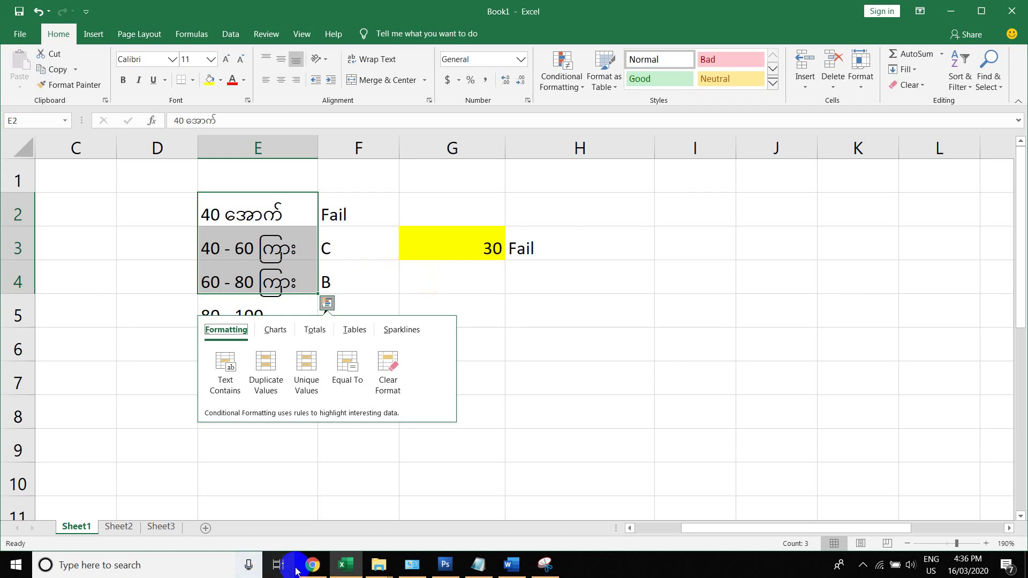
{"action": "left_click", "coordinate": [312, 565]}
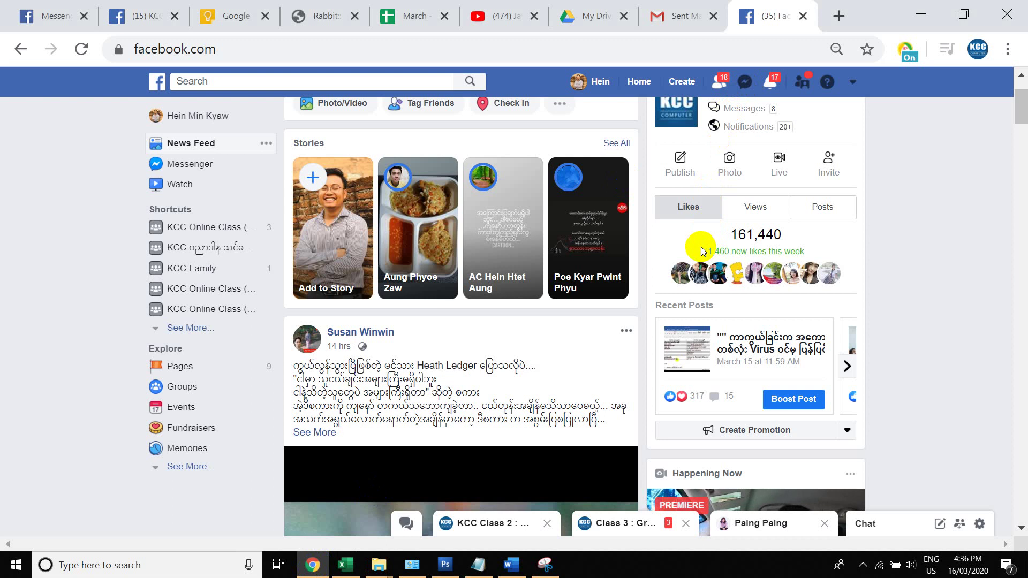
Search Facebook for 'kcc online' and pick the KCC Online Class (2) - Business Excel Advanced suggestion.
{"action": "scroll", "coordinate": [616, 315], "scroll_direction": "up", "scroll_amount": 2}
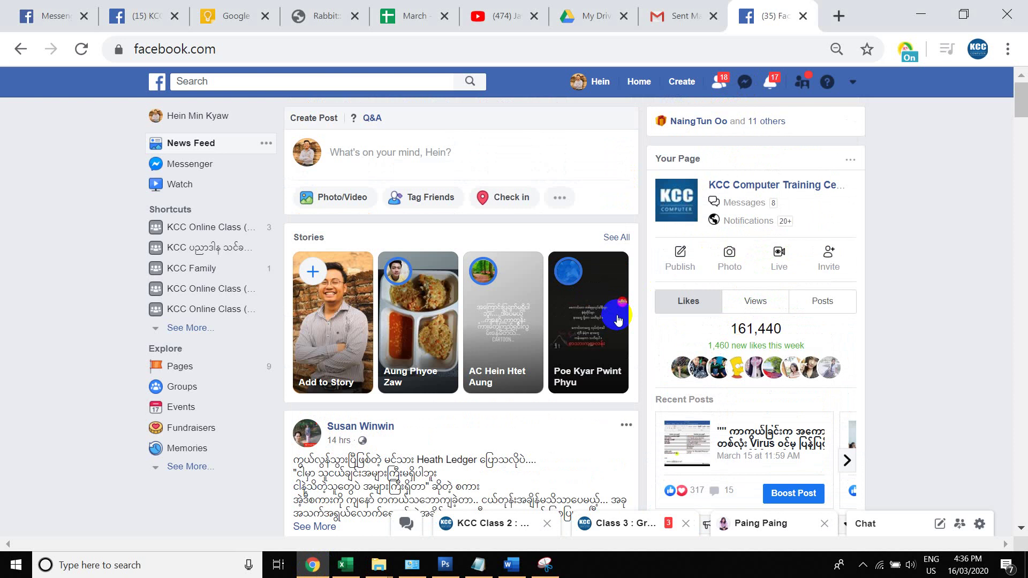
{"action": "left_click", "coordinate": [247, 81]}
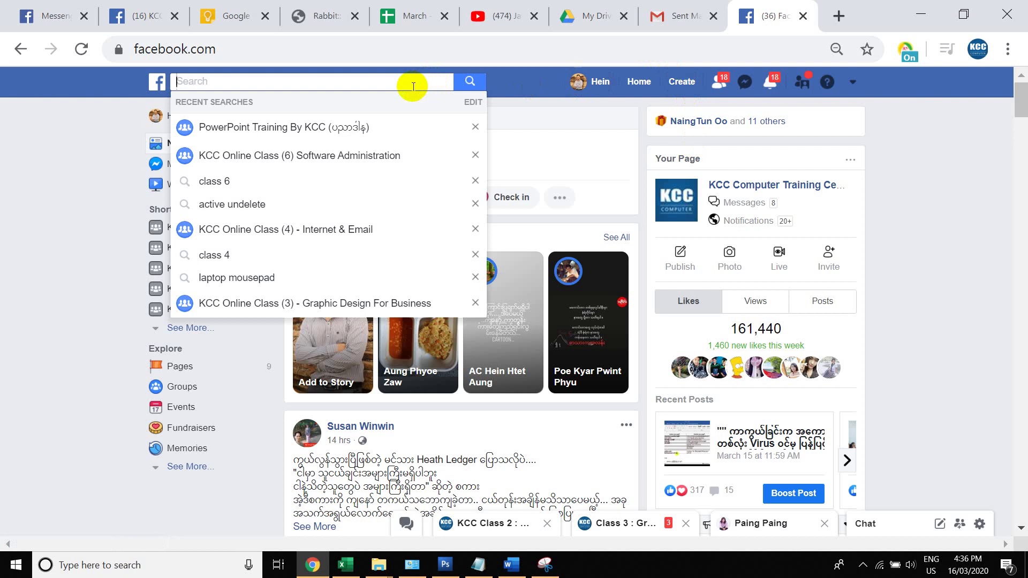
{"action": "type", "text": "kcc o"}
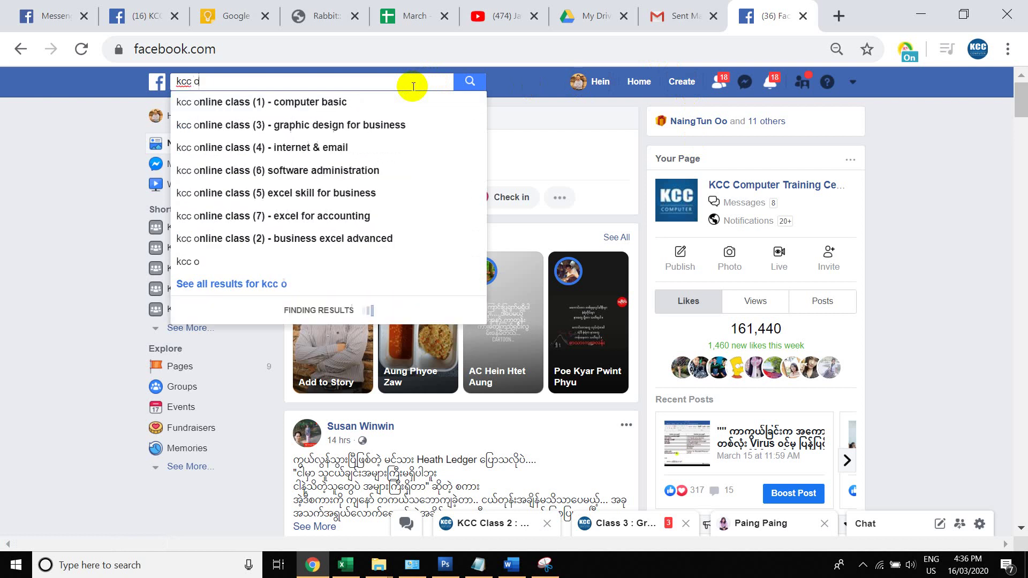
{"action": "type", "text": "nline"}
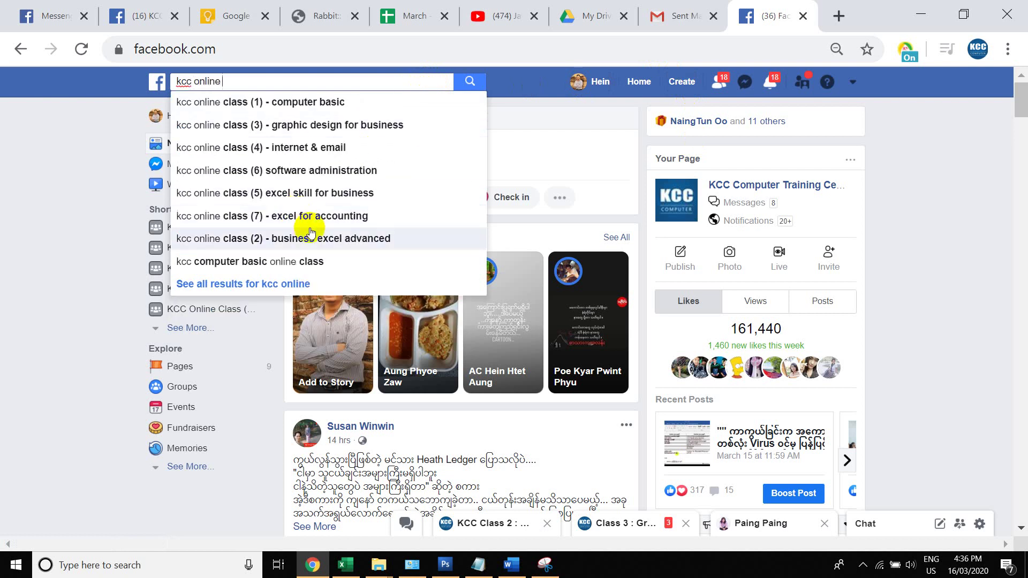
{"action": "left_click", "coordinate": [309, 237]}
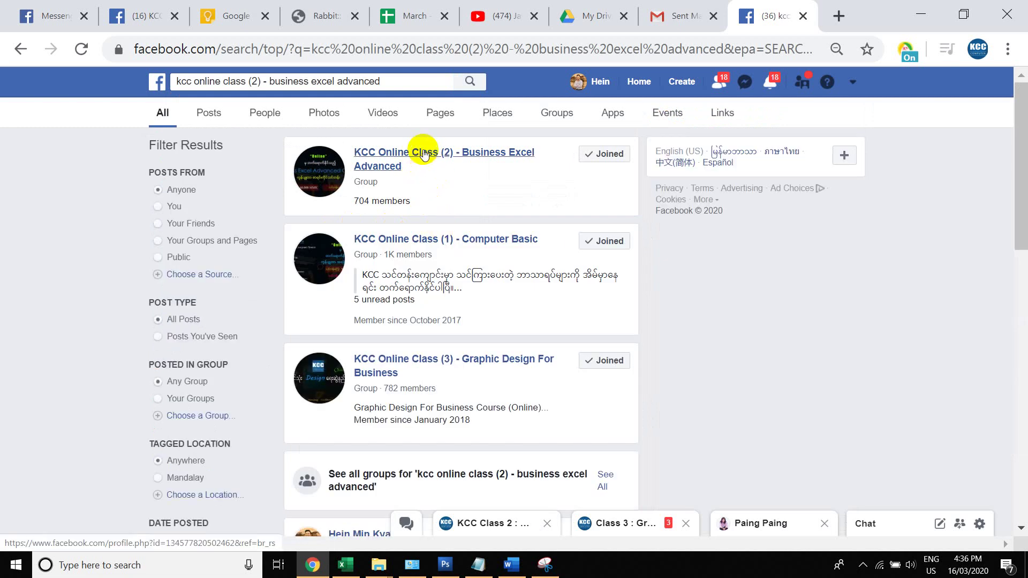
Open the KCC Online Class (2) group and scroll to its Announcements.
{"action": "left_click", "coordinate": [423, 154]}
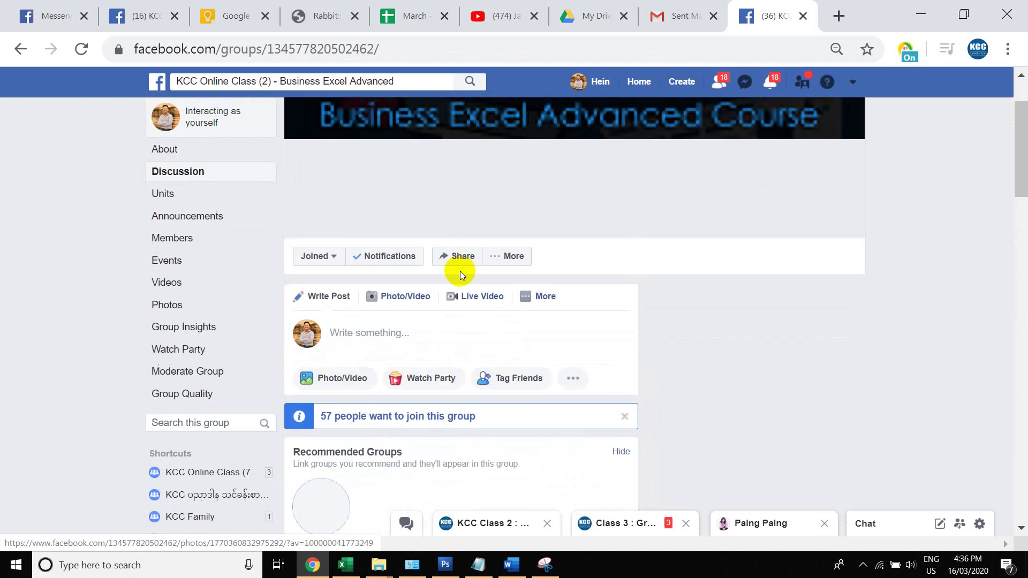
{"action": "scroll", "coordinate": [460, 271], "scroll_direction": "down", "scroll_amount": 3}
{"action": "scroll", "coordinate": [457, 329], "scroll_direction": "down", "scroll_amount": 3}
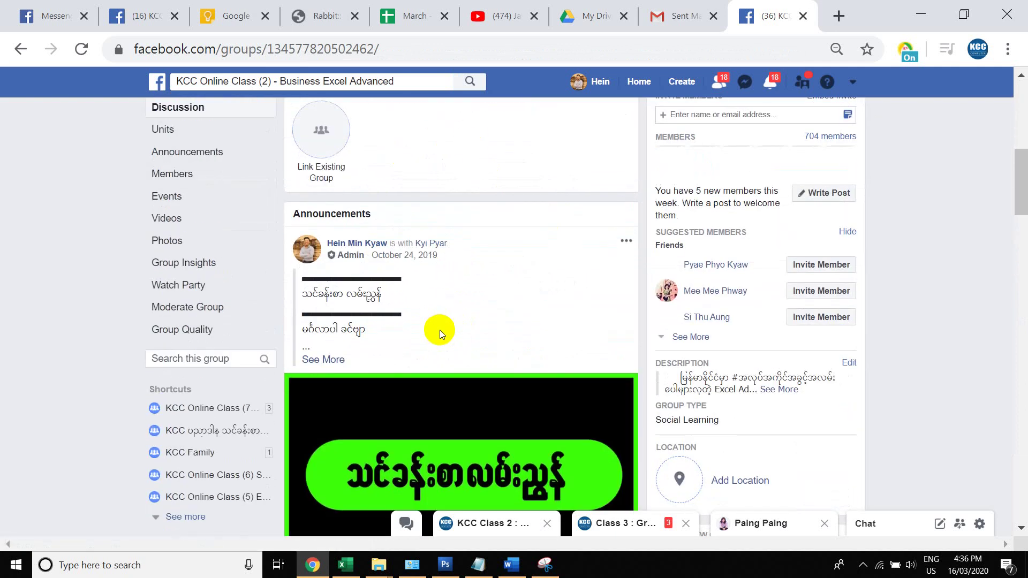
{"action": "scroll", "coordinate": [343, 231], "scroll_direction": "down", "scroll_amount": 3}
{"action": "scroll", "coordinate": [375, 209], "scroll_direction": "up", "scroll_amount": 2}
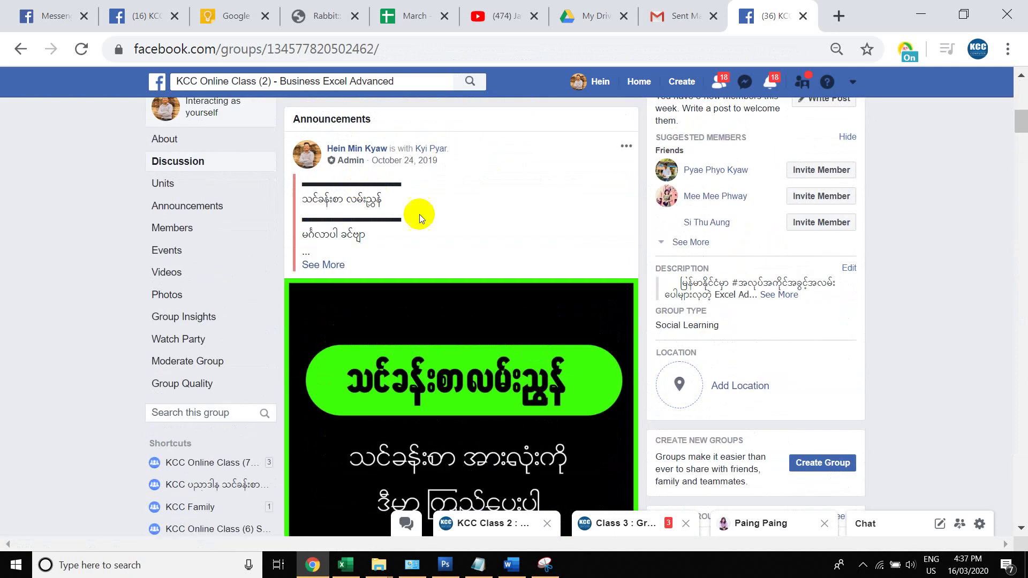
Expand the announcement post with See More and scroll through its Day lesson links.
{"action": "left_click", "coordinate": [328, 264]}
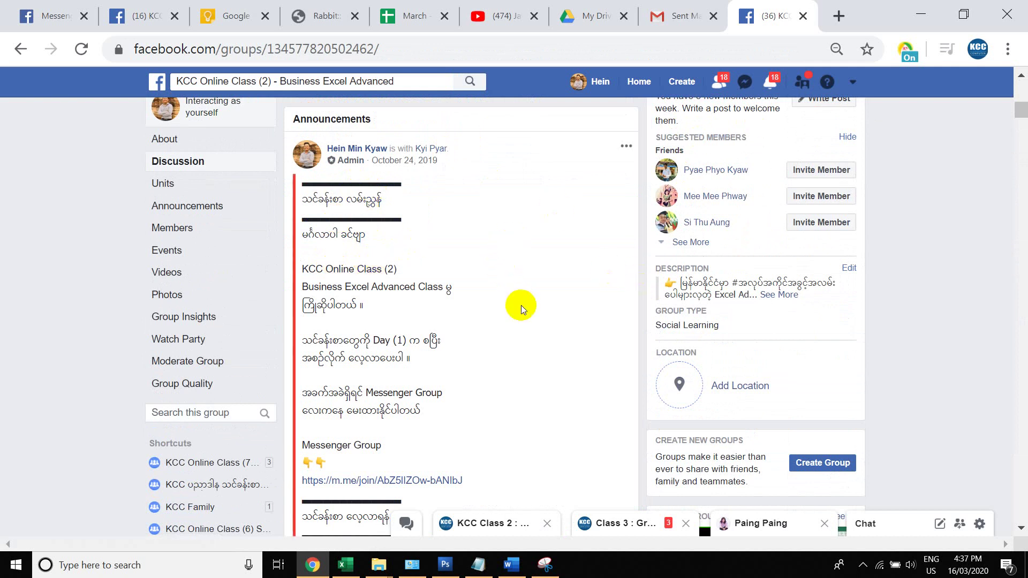
{"action": "scroll", "coordinate": [521, 305], "scroll_direction": "down", "scroll_amount": 4}
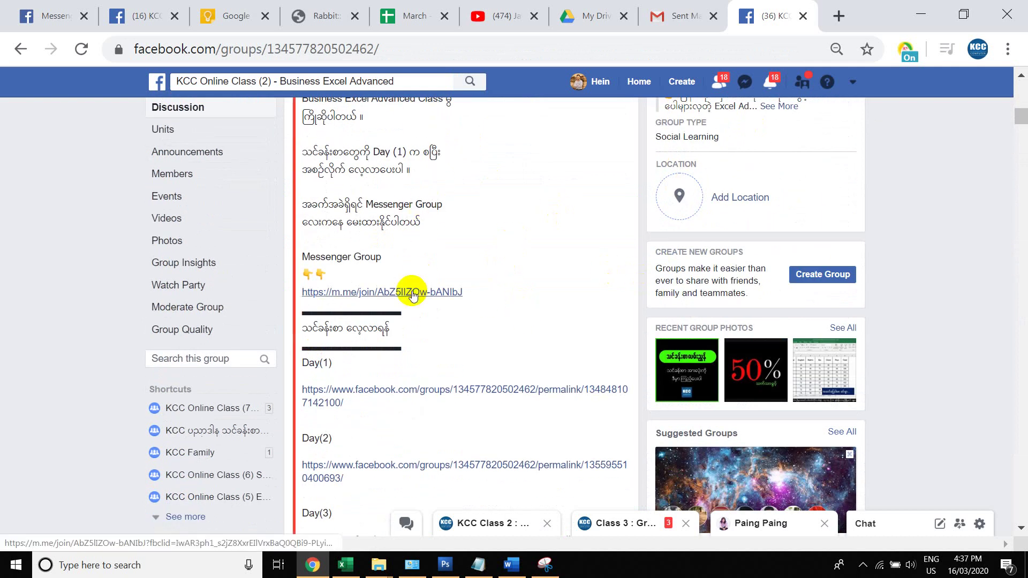
{"action": "scroll", "coordinate": [375, 307], "scroll_direction": "down", "scroll_amount": 3}
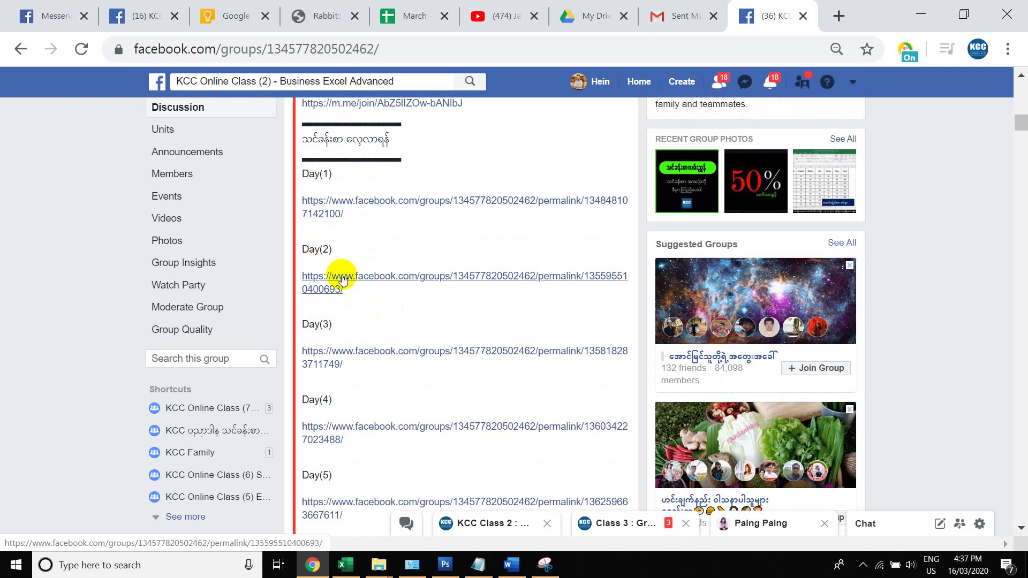
{"action": "scroll", "coordinate": [401, 345], "scroll_direction": "down", "scroll_amount": 20}
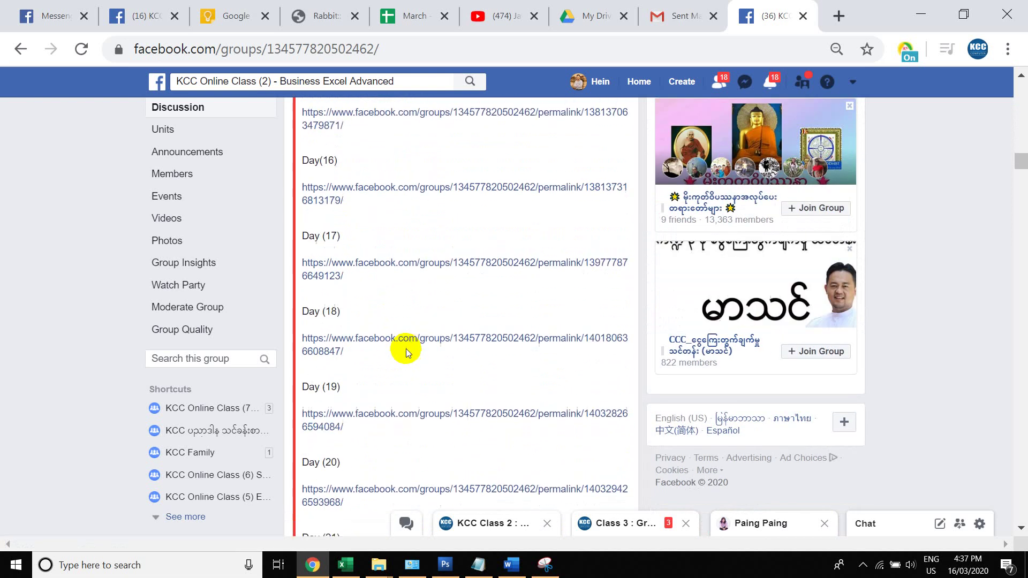
{"action": "scroll", "coordinate": [406, 351], "scroll_direction": "down", "scroll_amount": 20}
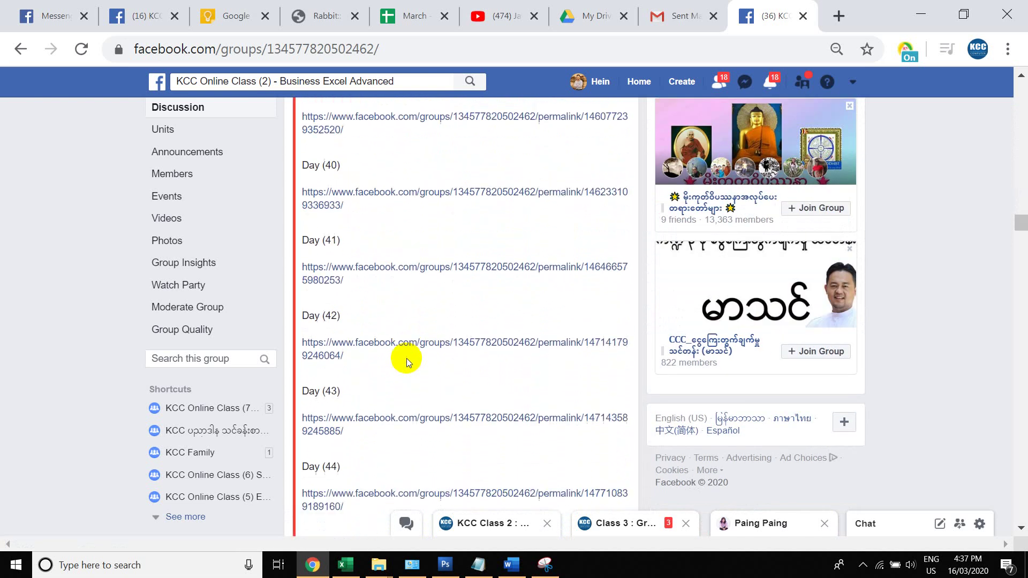
{"action": "scroll", "coordinate": [407, 359], "scroll_direction": "up", "scroll_amount": 6}
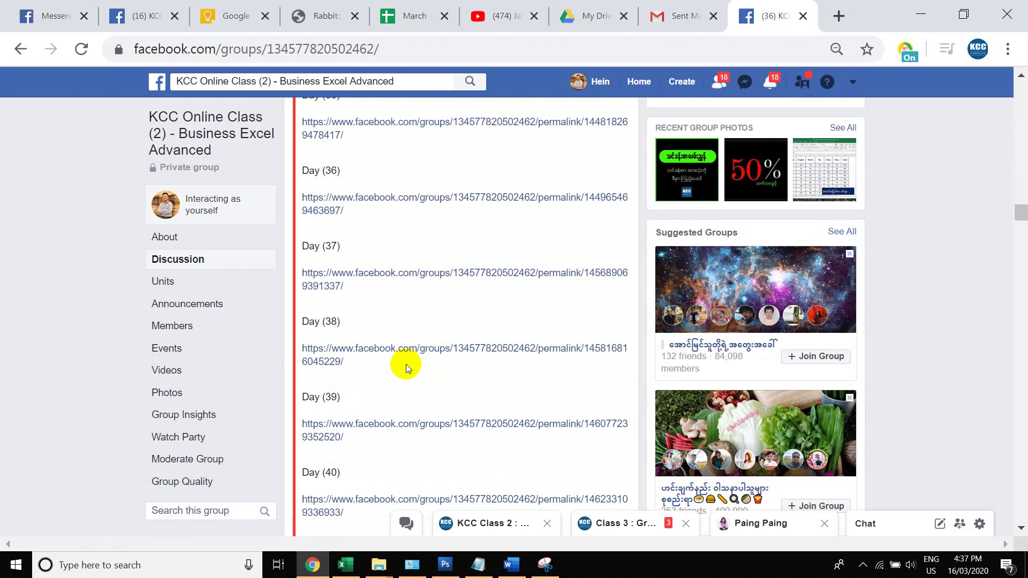
{"action": "scroll", "coordinate": [407, 365], "scroll_direction": "up", "scroll_amount": 19}
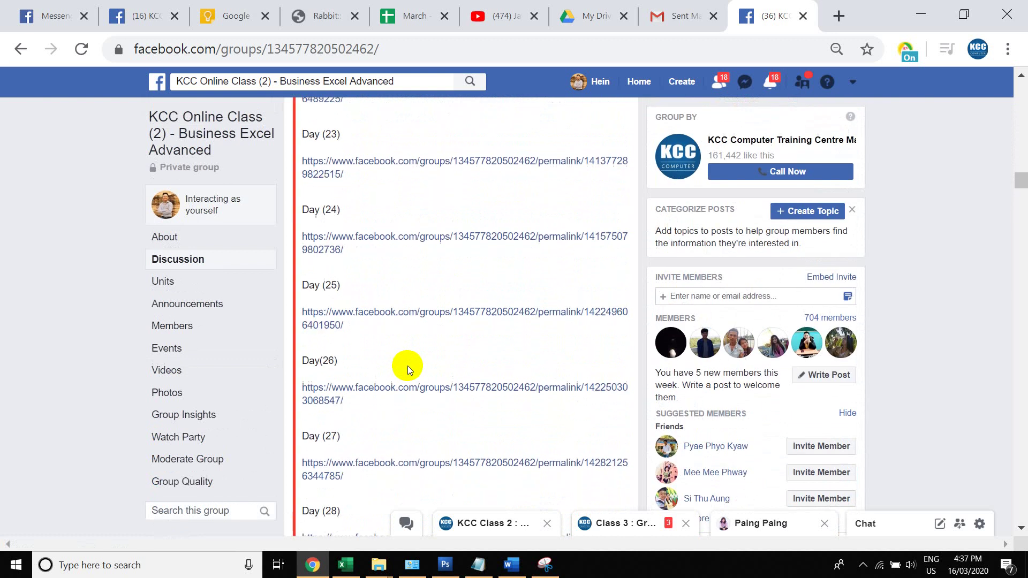
{"action": "scroll", "coordinate": [407, 369], "scroll_direction": "up", "scroll_amount": 20}
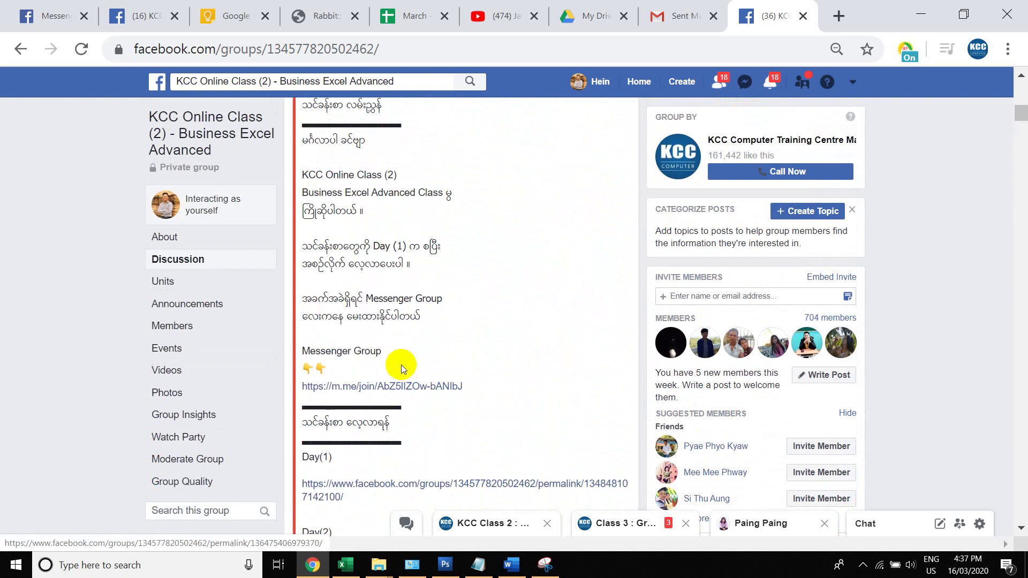
{"action": "scroll", "coordinate": [402, 368], "scroll_direction": "down", "scroll_amount": 3}
Open the Day(1) lesson post and scroll through it.
{"action": "left_click", "coordinate": [344, 297]}
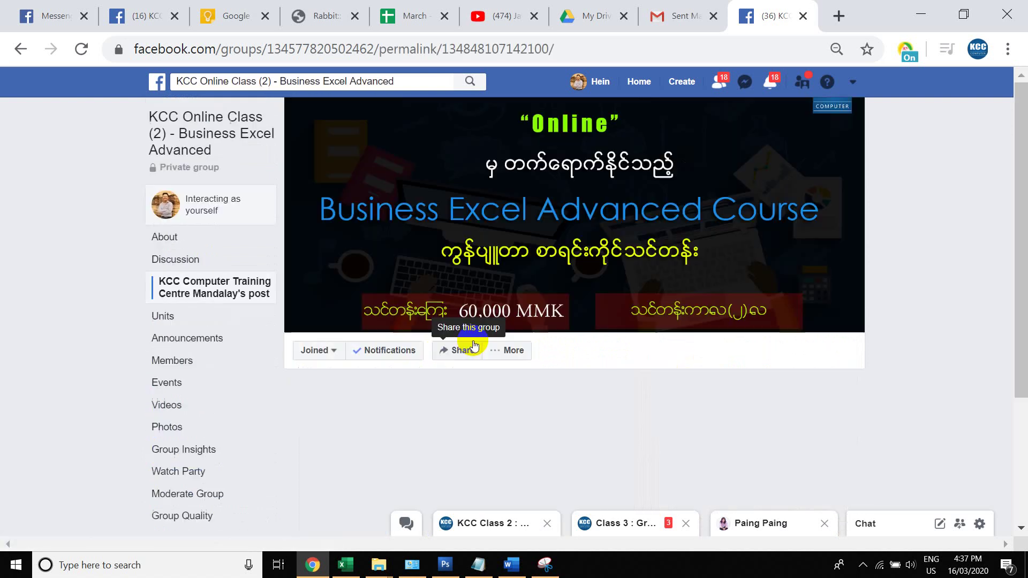
{"action": "scroll", "coordinate": [437, 290], "scroll_direction": "down", "scroll_amount": 3}
{"action": "scroll", "coordinate": [431, 293], "scroll_direction": "down", "scroll_amount": 5}
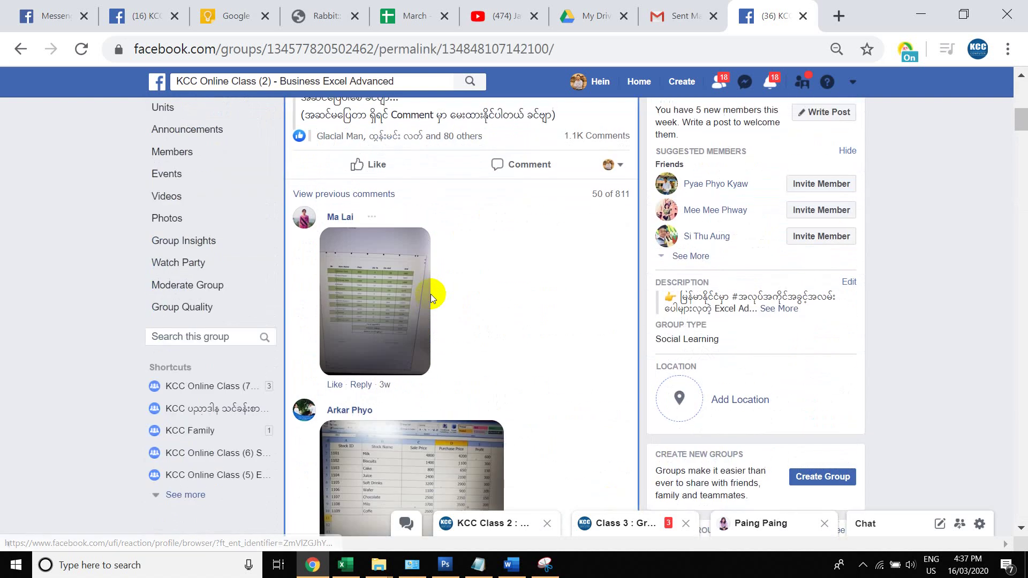
{"action": "scroll", "coordinate": [343, 214], "scroll_direction": "up", "scroll_amount": 3}
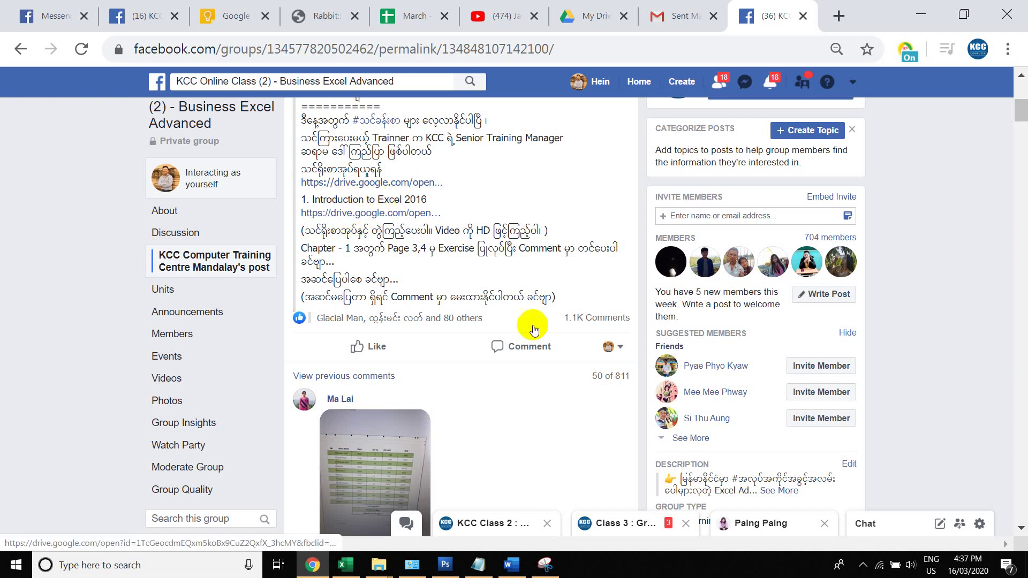
{"action": "scroll", "coordinate": [448, 349], "scroll_direction": "down", "scroll_amount": 10}
{"action": "scroll", "coordinate": [461, 398], "scroll_direction": "up", "scroll_amount": 10}
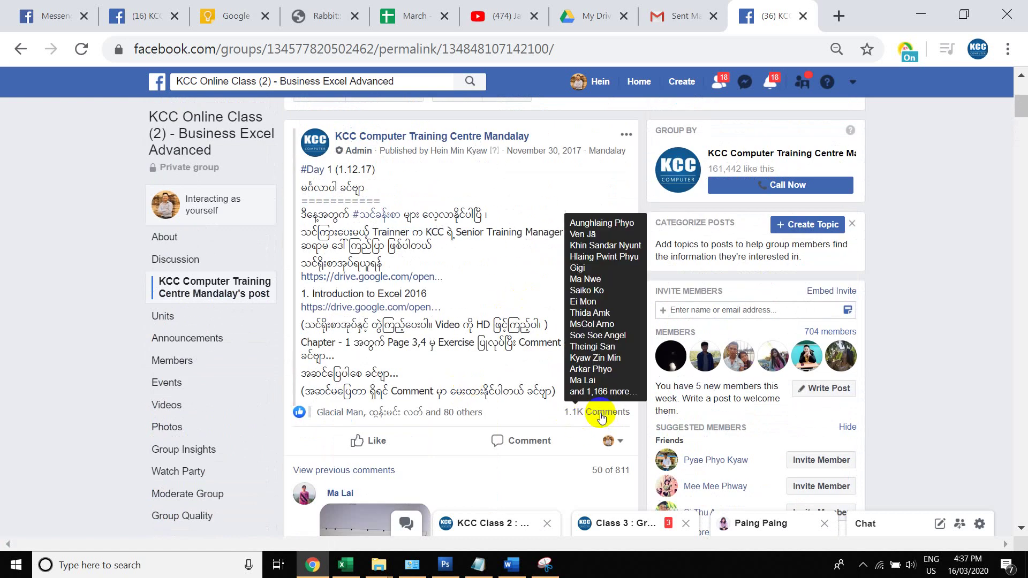
{"action": "scroll", "coordinate": [562, 383], "scroll_direction": "down", "scroll_amount": 12}
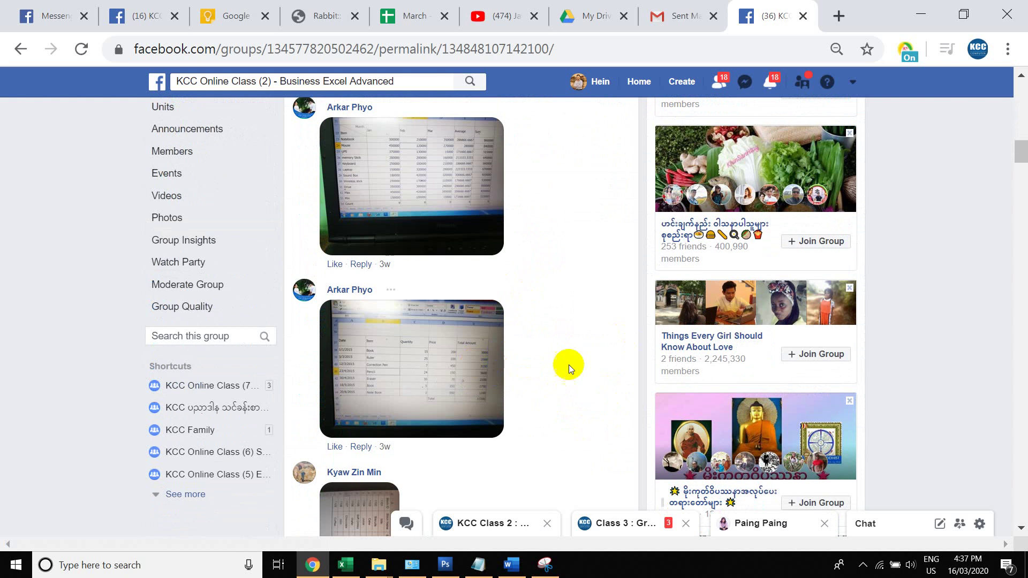
{"action": "scroll", "coordinate": [508, 355], "scroll_direction": "down", "scroll_amount": 5}
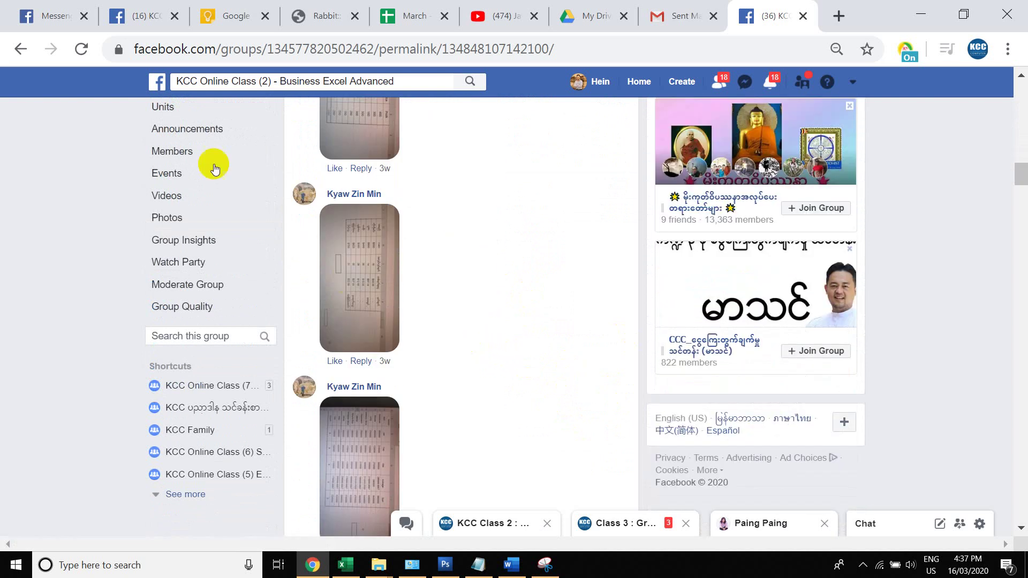
Return to the KCC Online Class (2) group's Discussion feed.
{"action": "scroll", "coordinate": [356, 287], "scroll_direction": "up", "scroll_amount": 15}
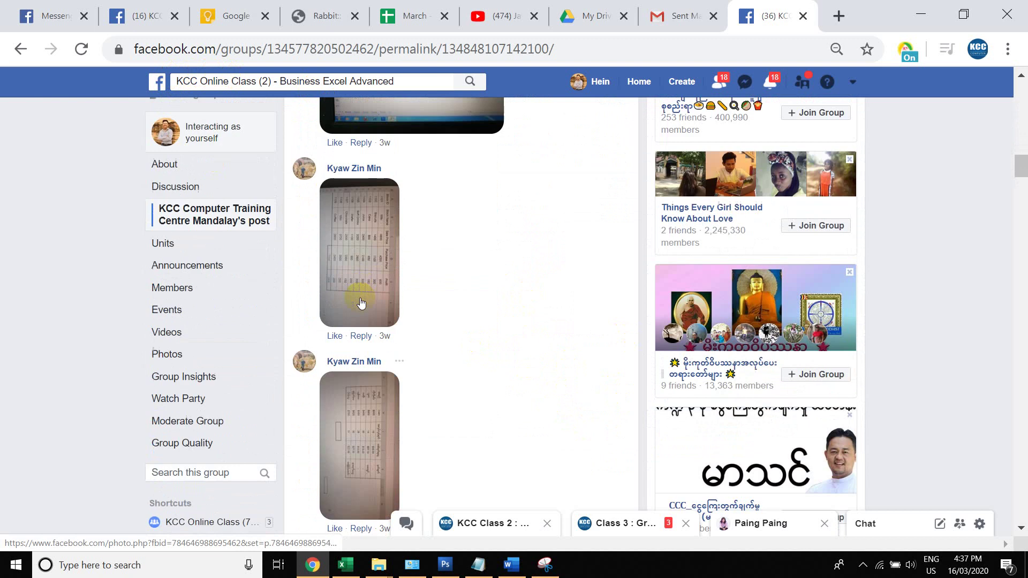
{"action": "scroll", "coordinate": [364, 300], "scroll_direction": "up", "scroll_amount": 4}
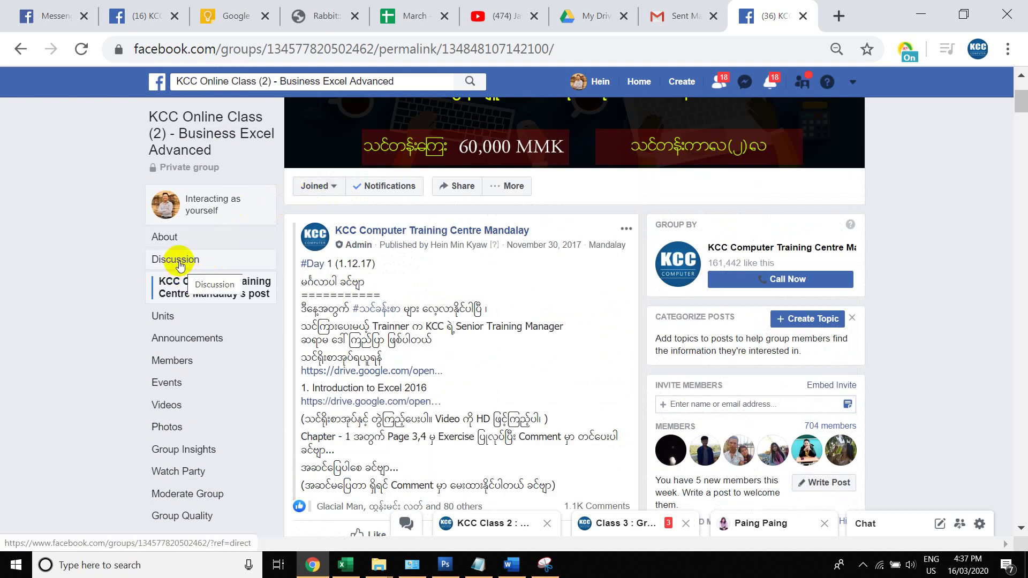
{"action": "left_click", "coordinate": [179, 261]}
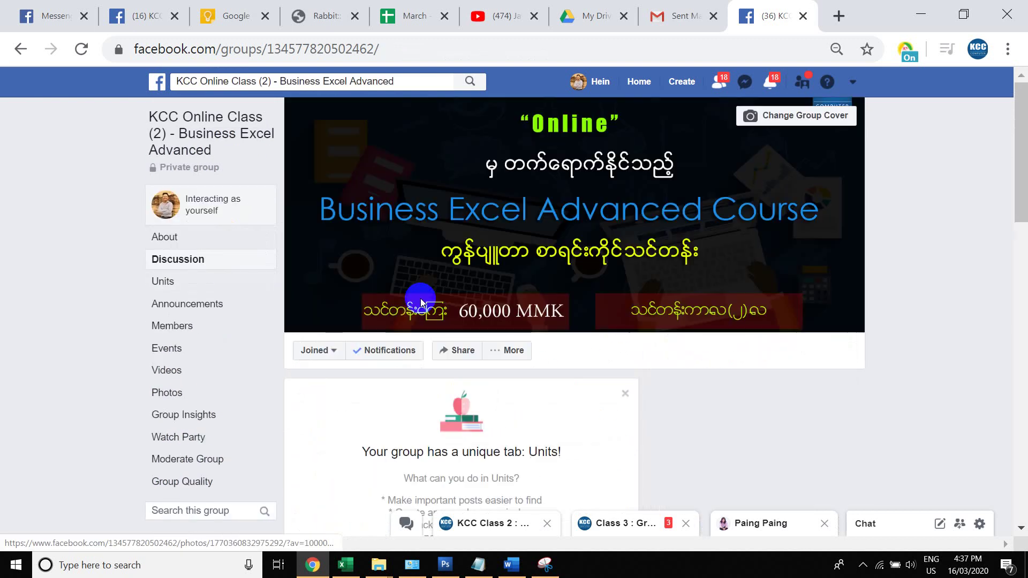
{"action": "scroll", "coordinate": [436, 309], "scroll_direction": "down", "scroll_amount": 2}
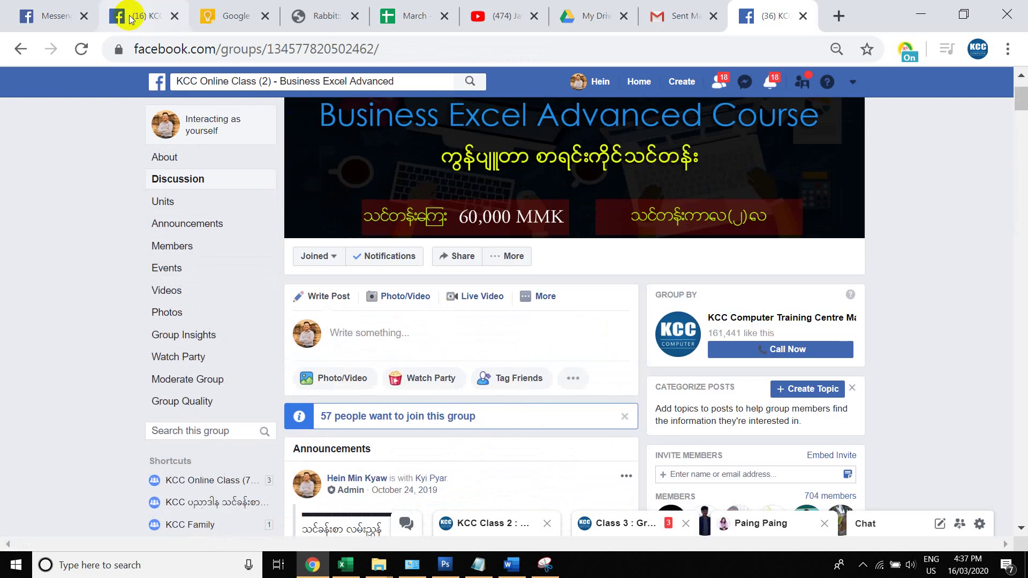
{"action": "left_click", "coordinate": [9, 15]}
{"action": "scroll", "coordinate": [106, 310], "scroll_direction": "down", "scroll_amount": 4}
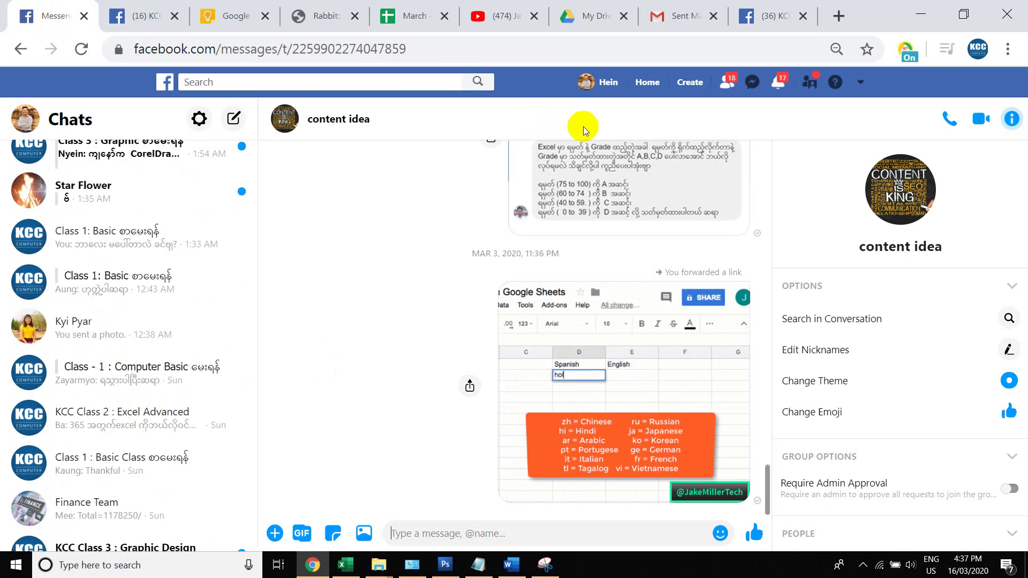
{"action": "left_click", "coordinate": [142, 16]}
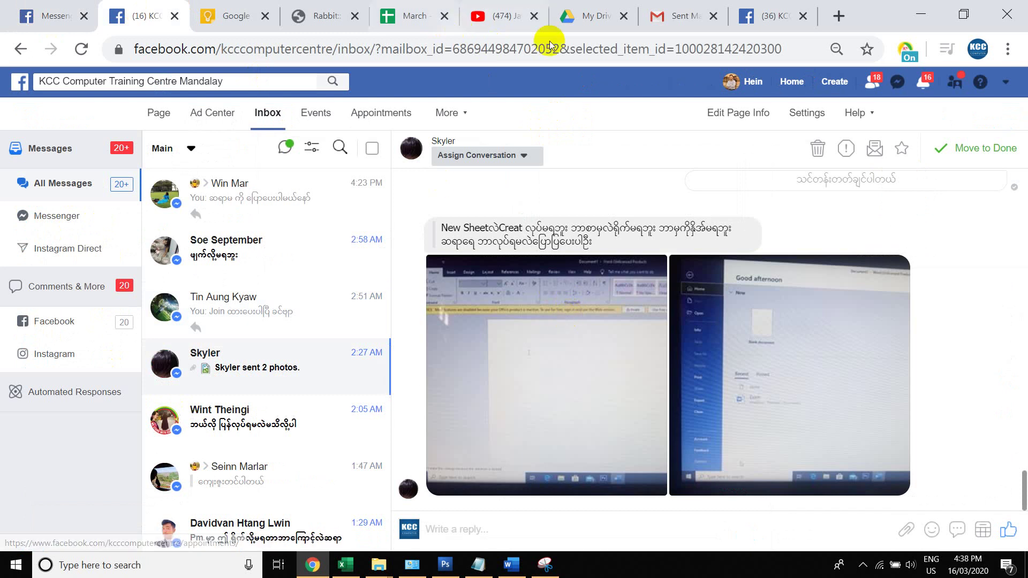
{"action": "left_click", "coordinate": [771, 15]}
{"action": "scroll", "coordinate": [546, 253], "scroll_direction": "down", "scroll_amount": 3}
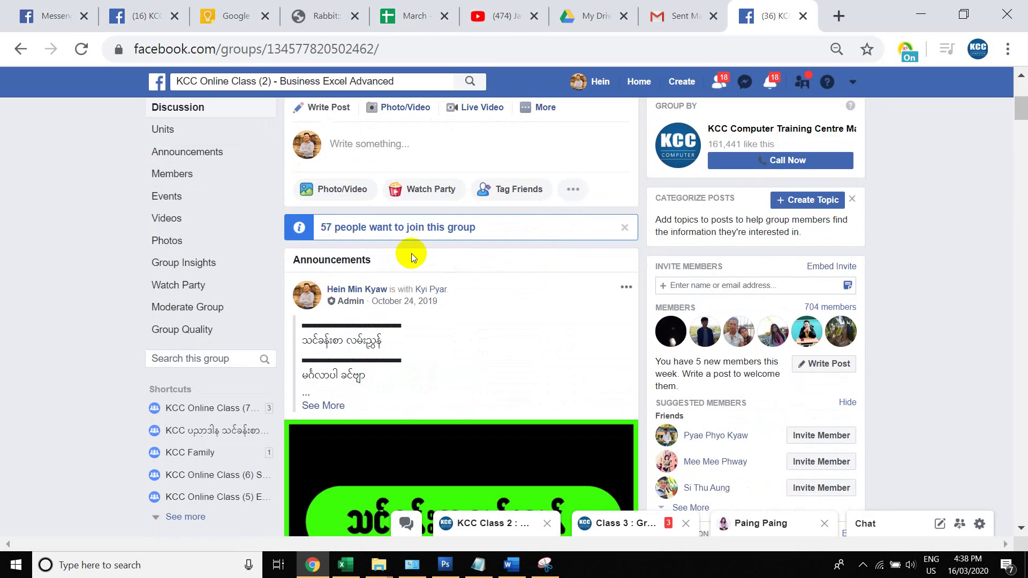
{"action": "scroll", "coordinate": [412, 257], "scroll_direction": "up", "scroll_amount": 2}
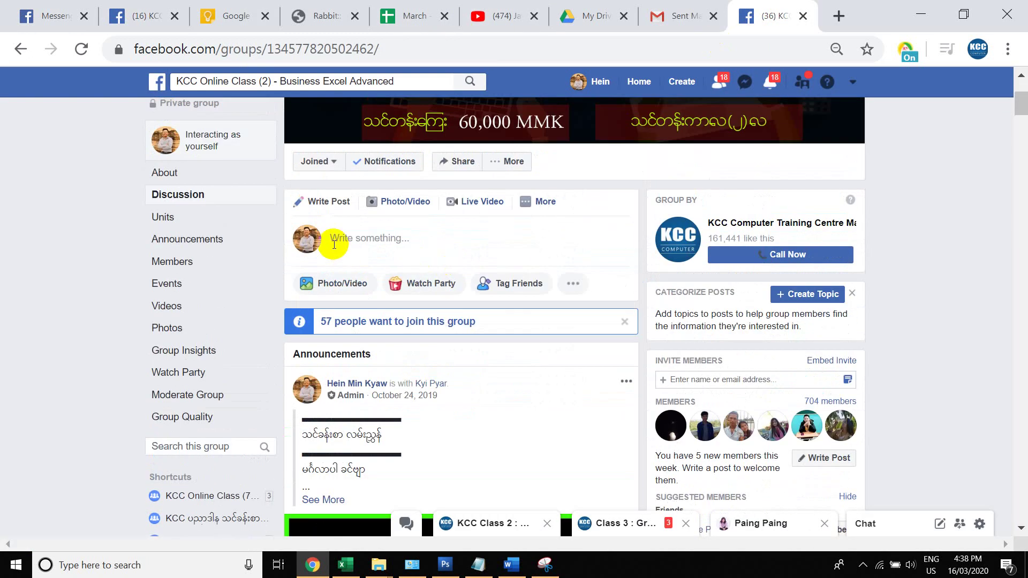
{"action": "scroll", "coordinate": [373, 265], "scroll_direction": "up", "scroll_amount": 3}
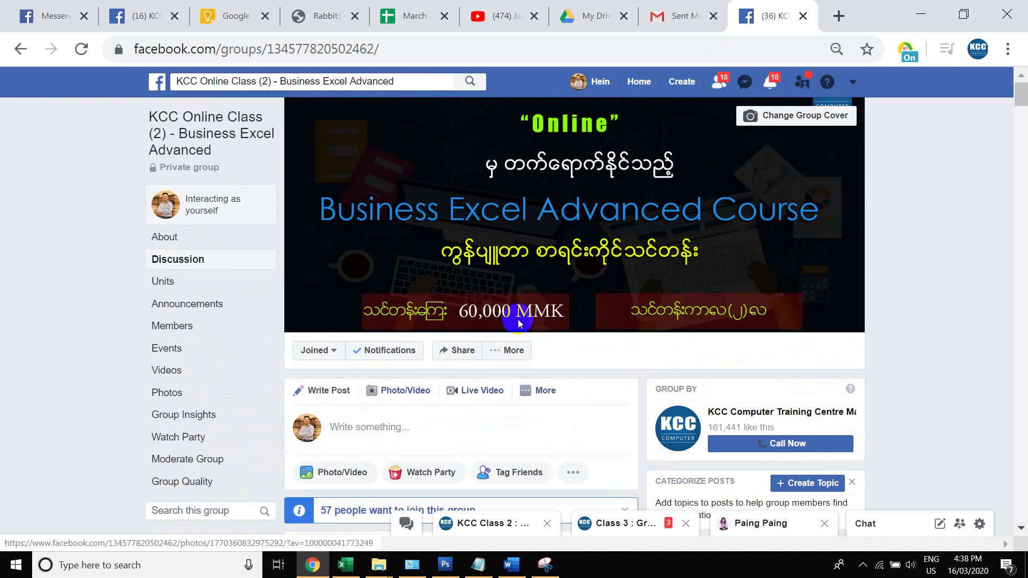
Go back and search Facebook for KCC Online Class (1) - Computer Basic.
{"action": "left_click", "coordinate": [13, 50]}
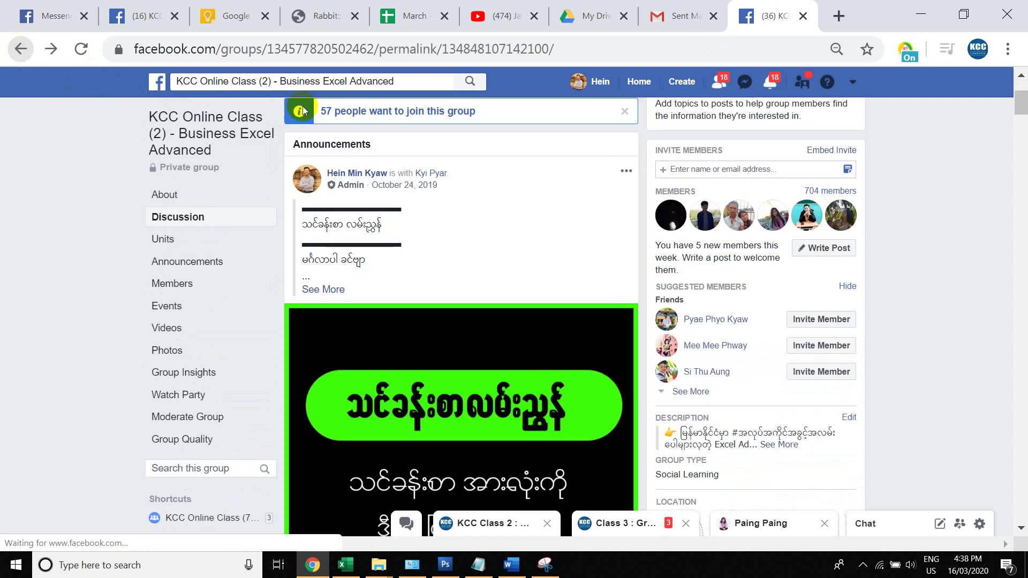
{"action": "left_click", "coordinate": [275, 80]}
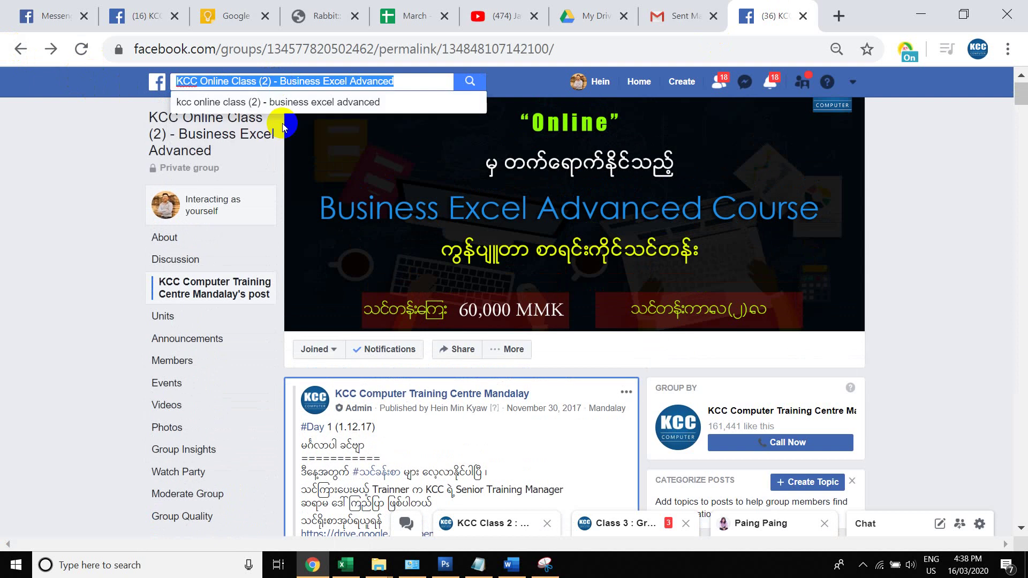
{"action": "type", "text": "co"}
{"action": "key", "text": "BackSpace"}
{"action": "key", "text": "BackSpace"}
{"action": "type", "text": "kcc o"}
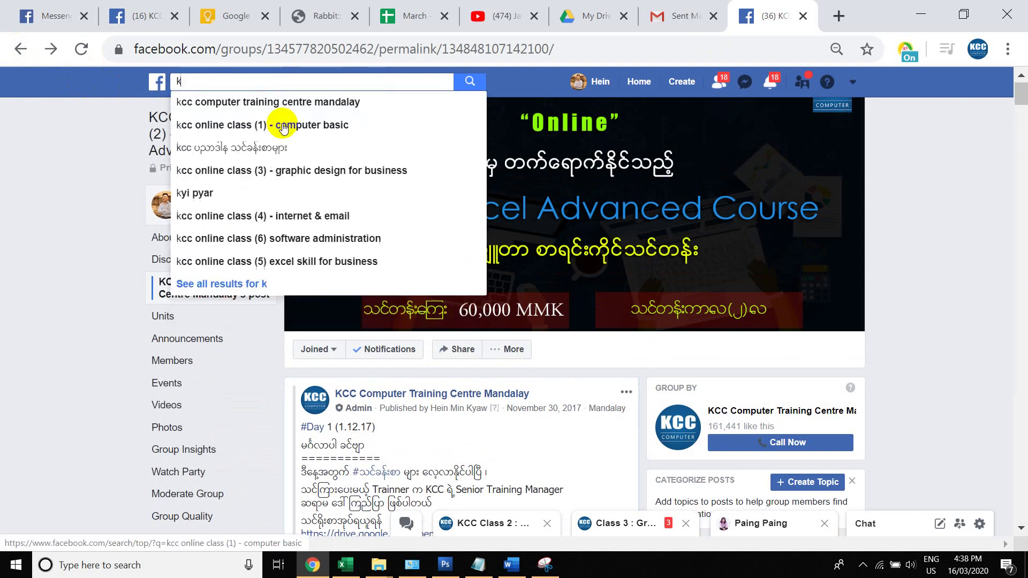
{"action": "key", "text": "BackSpace"}
{"action": "key", "text": "BackSpace"}
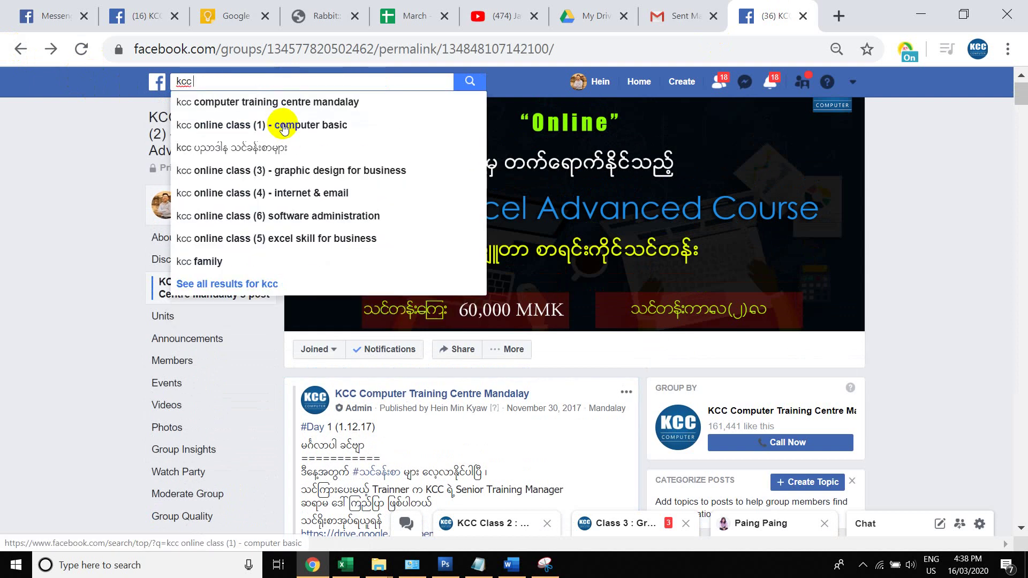
{"action": "left_click", "coordinate": [283, 128]}
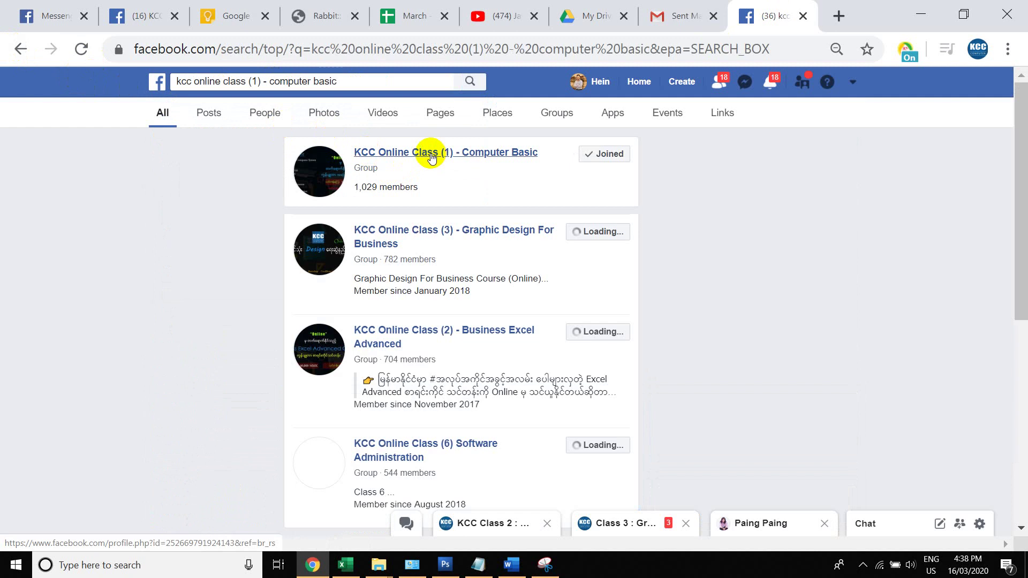
Open the Computer Basic group and scroll through its Course Outline cover.
{"action": "left_click", "coordinate": [431, 156]}
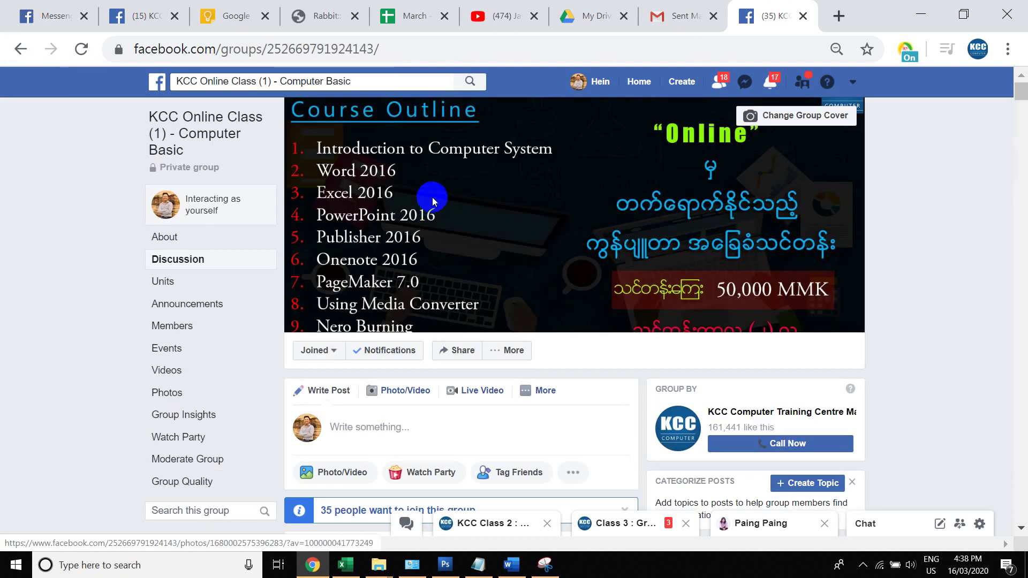
{"action": "scroll", "coordinate": [461, 225], "scroll_direction": "down", "scroll_amount": 3}
{"action": "scroll", "coordinate": [487, 259], "scroll_direction": "down", "scroll_amount": 3}
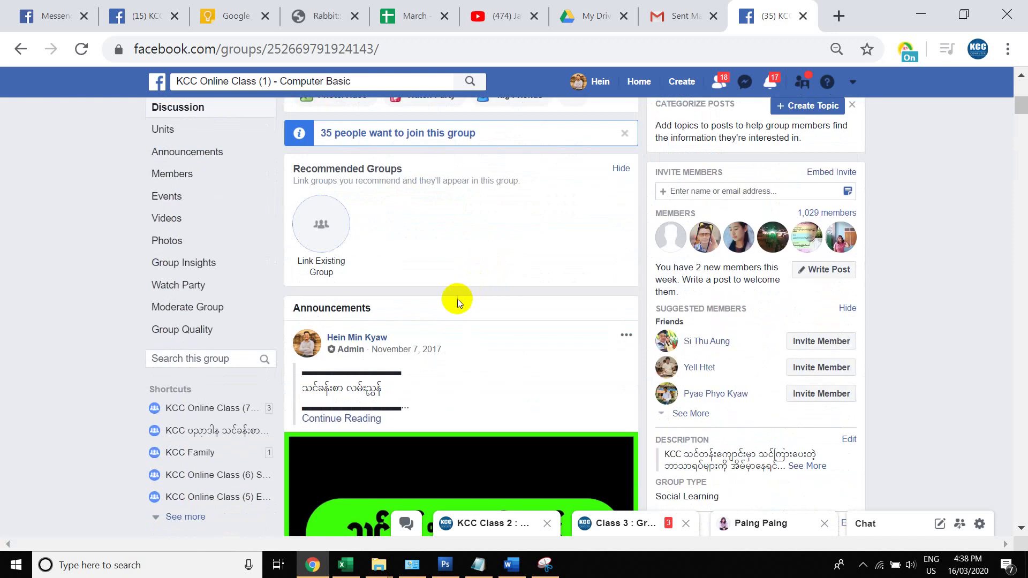
{"action": "scroll", "coordinate": [471, 291], "scroll_direction": "up", "scroll_amount": 3}
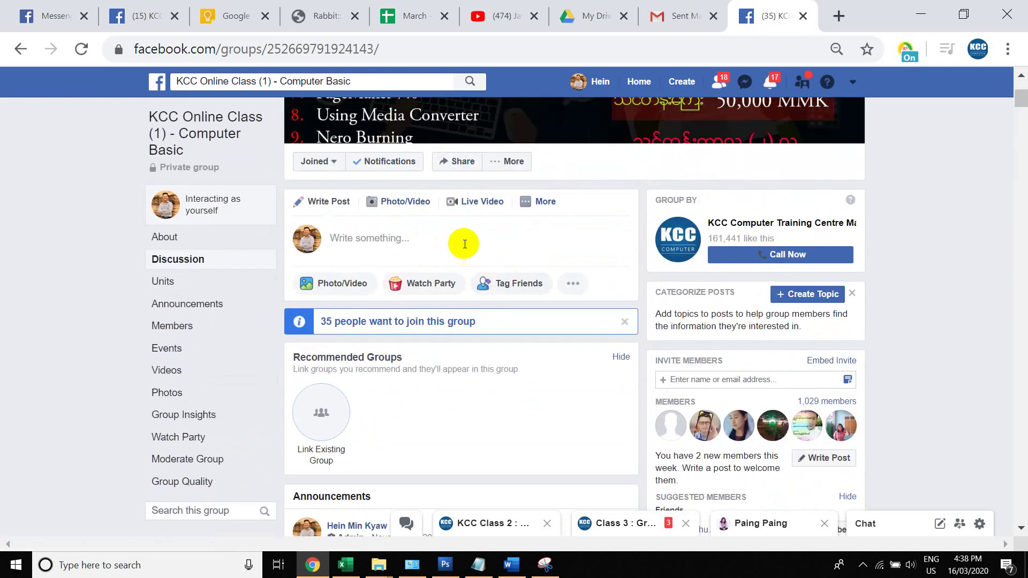
{"action": "scroll", "coordinate": [461, 246], "scroll_direction": "up", "scroll_amount": 3}
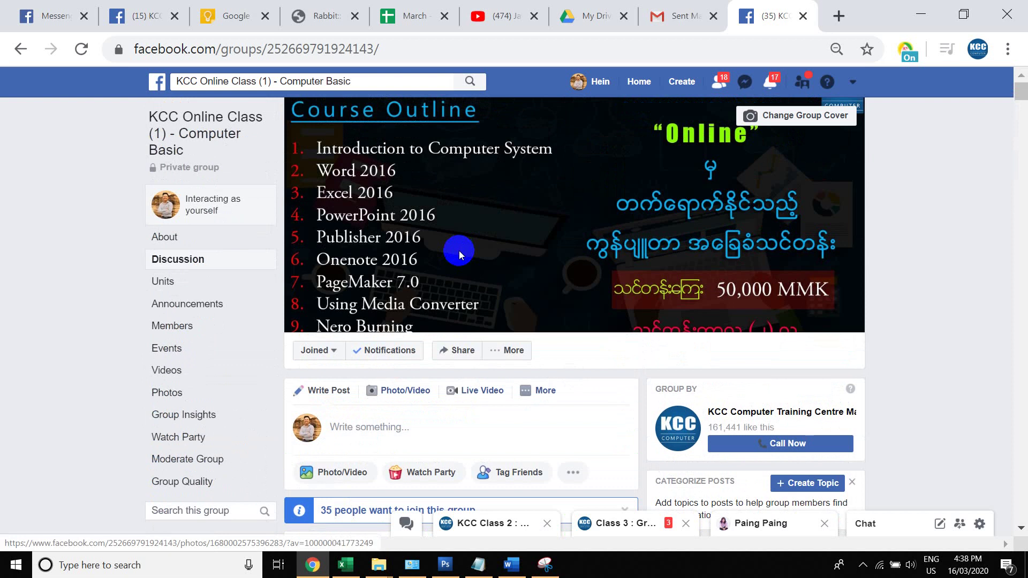
{"action": "scroll", "coordinate": [458, 251], "scroll_direction": "down", "scroll_amount": 2}
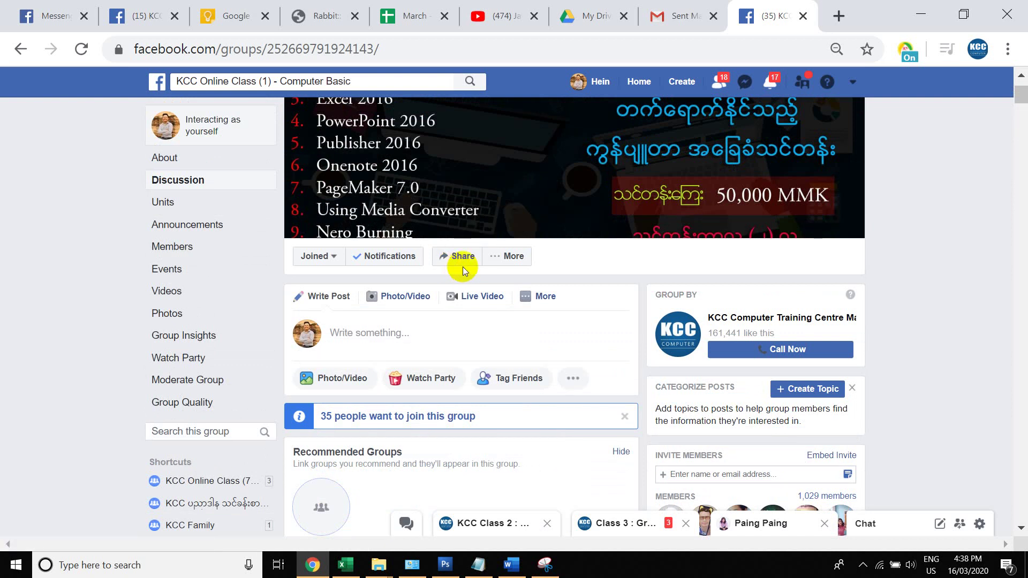
{"action": "scroll", "coordinate": [600, 275], "scroll_direction": "down", "scroll_amount": 10}
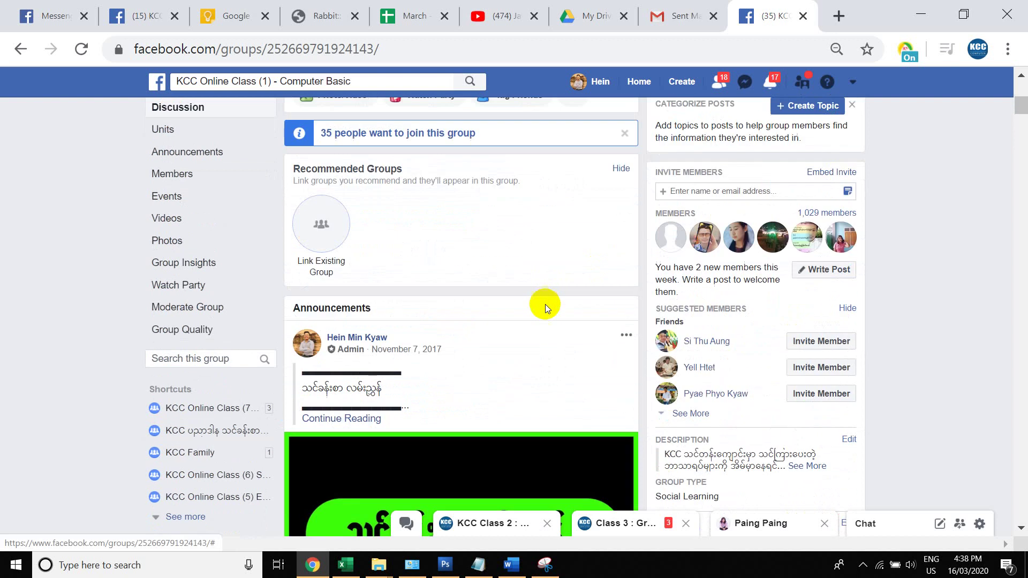
{"action": "scroll", "coordinate": [514, 303], "scroll_direction": "up", "scroll_amount": 3}
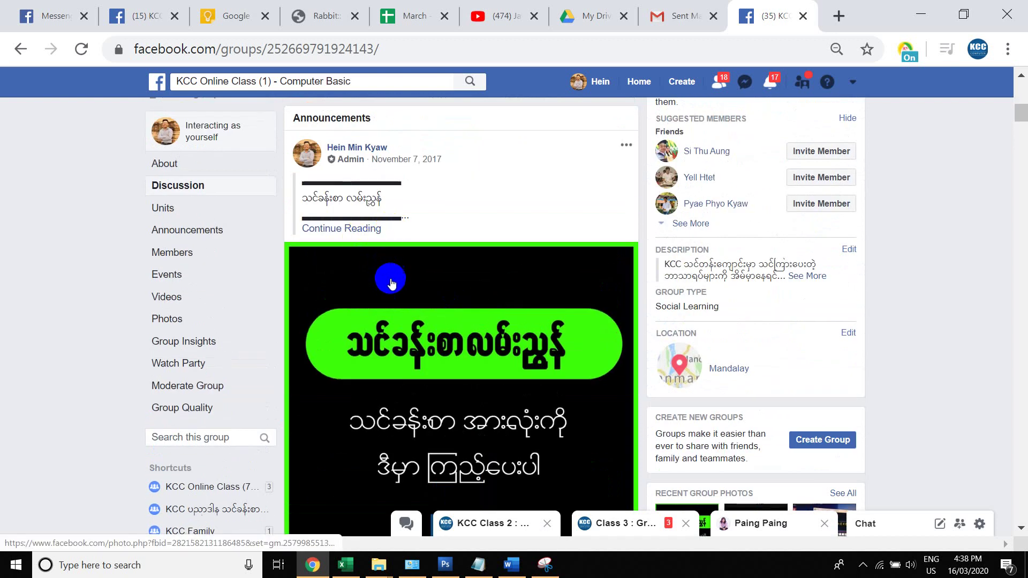
{"action": "scroll", "coordinate": [391, 281], "scroll_direction": "down", "scroll_amount": 2}
{"action": "scroll", "coordinate": [393, 289], "scroll_direction": "down", "scroll_amount": 2}
{"action": "scroll", "coordinate": [403, 297], "scroll_direction": "up", "scroll_amount": 5}
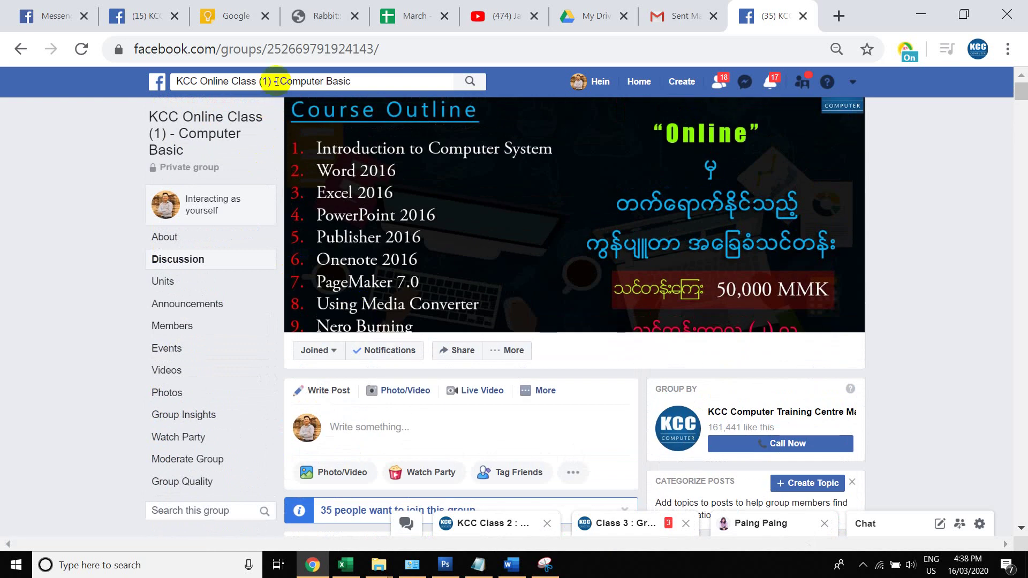
{"action": "left_click", "coordinate": [282, 82]}
Search for 'kcc class (3)' and open the Graphic Design For Business group.
{"action": "type", "text": "kc"}
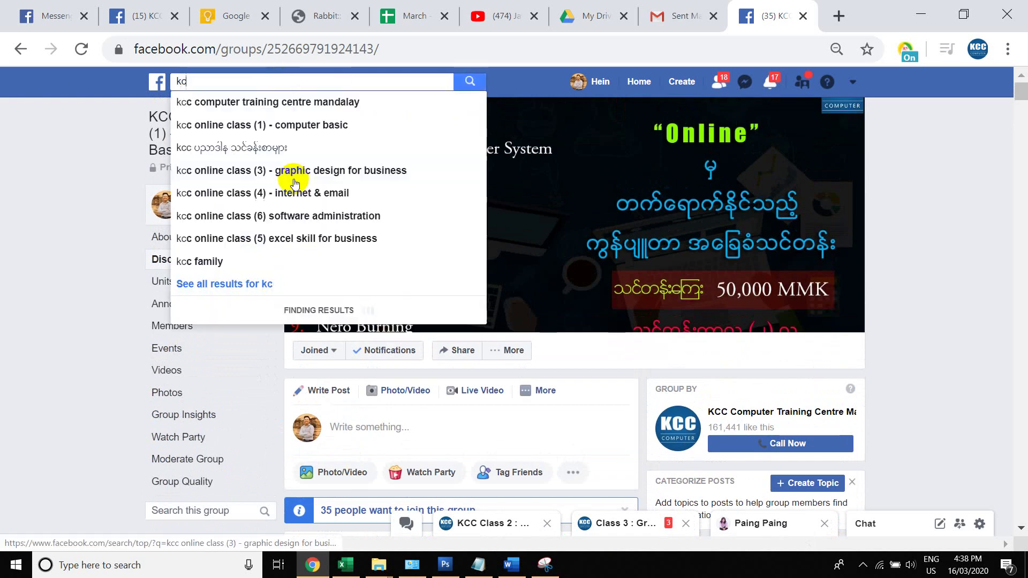
{"action": "type", "text": "c cla"}
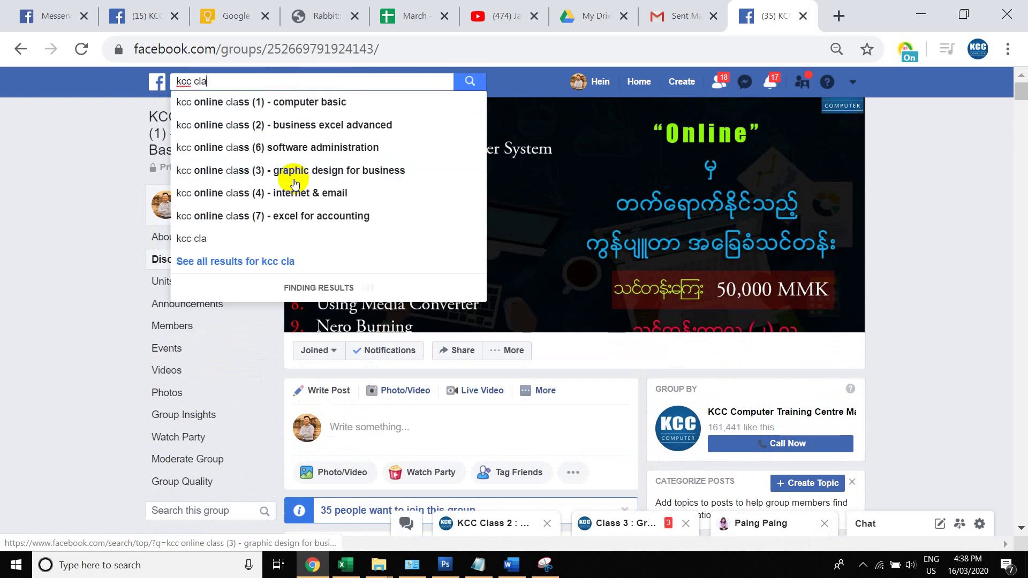
{"action": "type", "text": "ss (3"}
{"action": "key", "text": "Return"}
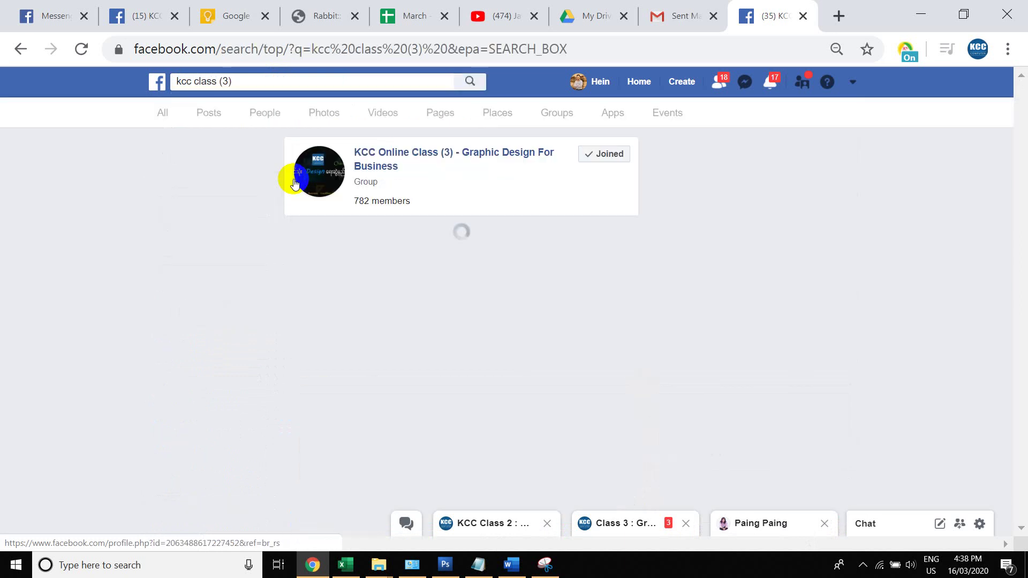
{"action": "left_click", "coordinate": [443, 153]}
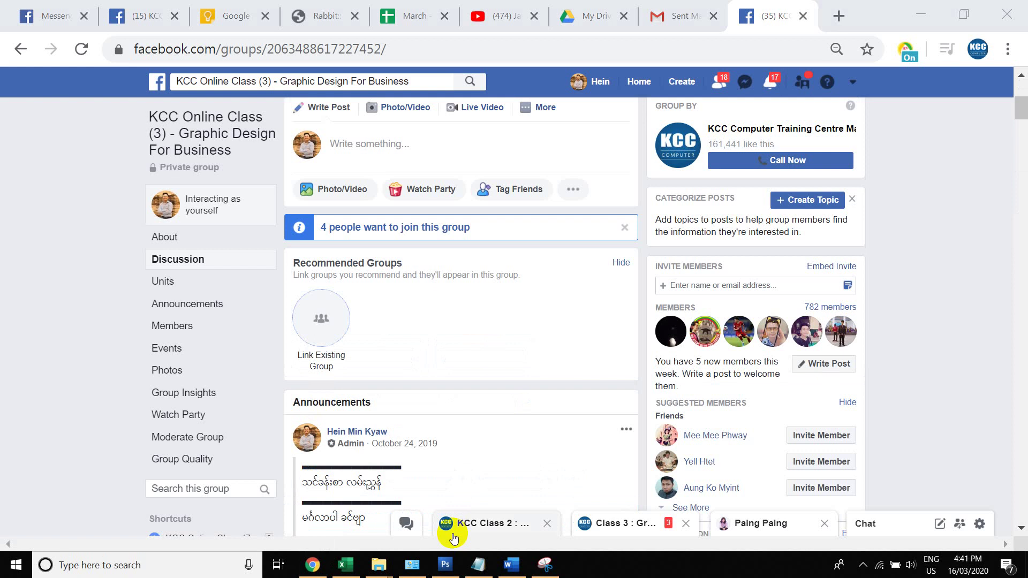
{"action": "scroll", "coordinate": [423, 427], "scroll_direction": "up", "scroll_amount": 2}
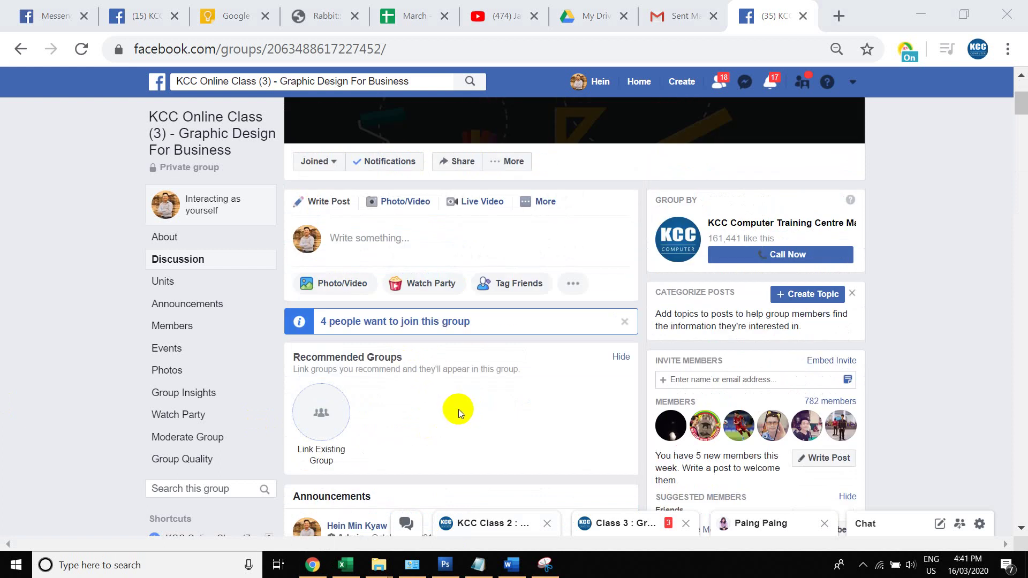
{"action": "scroll", "coordinate": [395, 379], "scroll_direction": "up", "scroll_amount": 4}
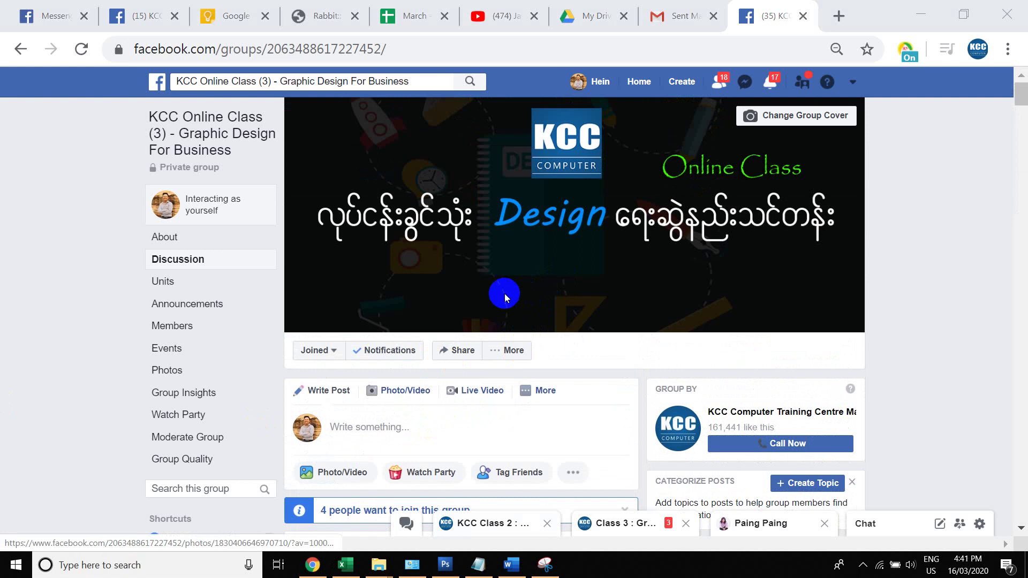
Expand the group's announcement post and scroll through its Day lesson links.
{"action": "left_click", "coordinate": [670, 246]}
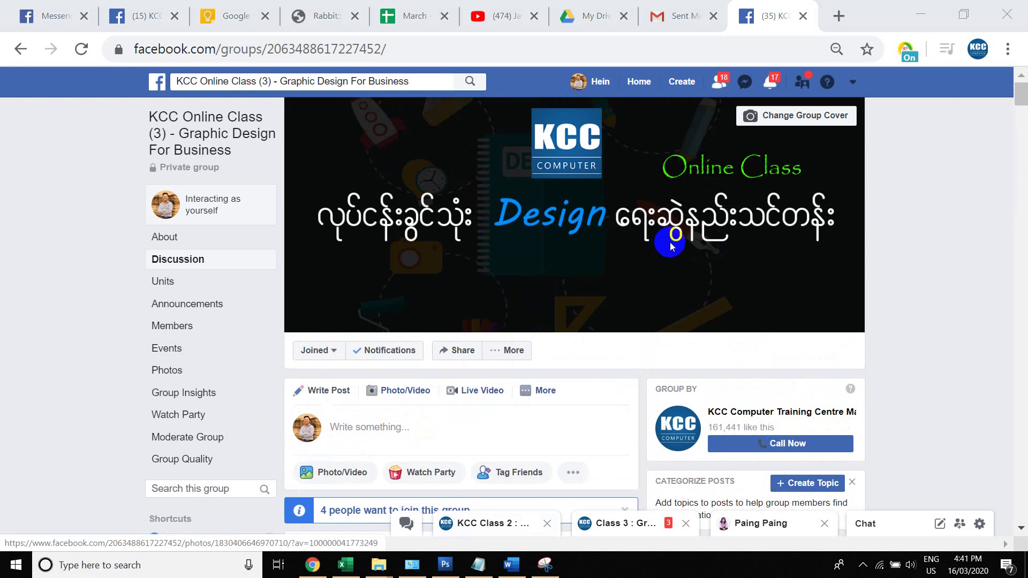
{"action": "scroll", "coordinate": [673, 251], "scroll_direction": "down", "scroll_amount": 4}
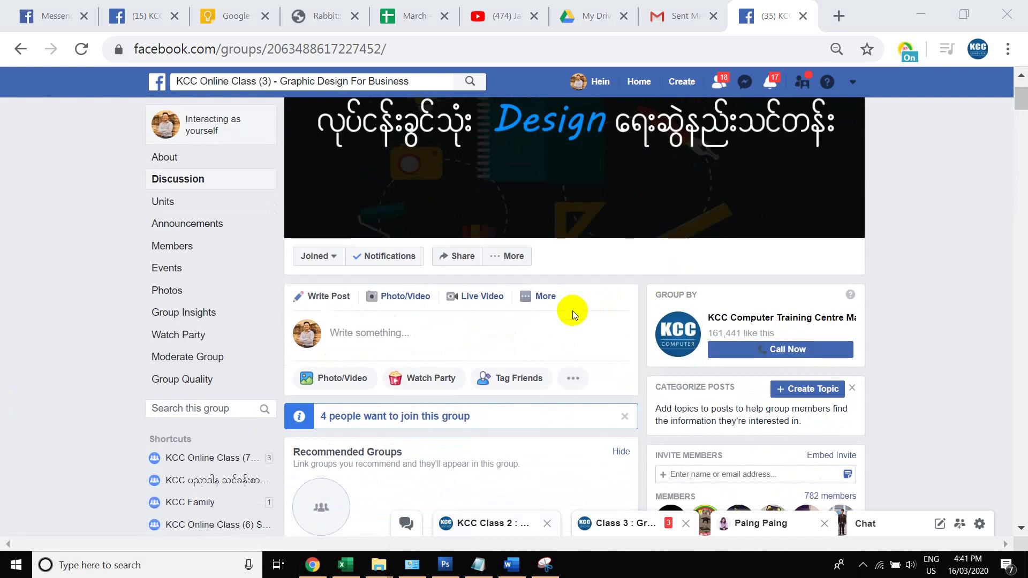
{"action": "scroll", "coordinate": [512, 333], "scroll_direction": "down", "scroll_amount": 4}
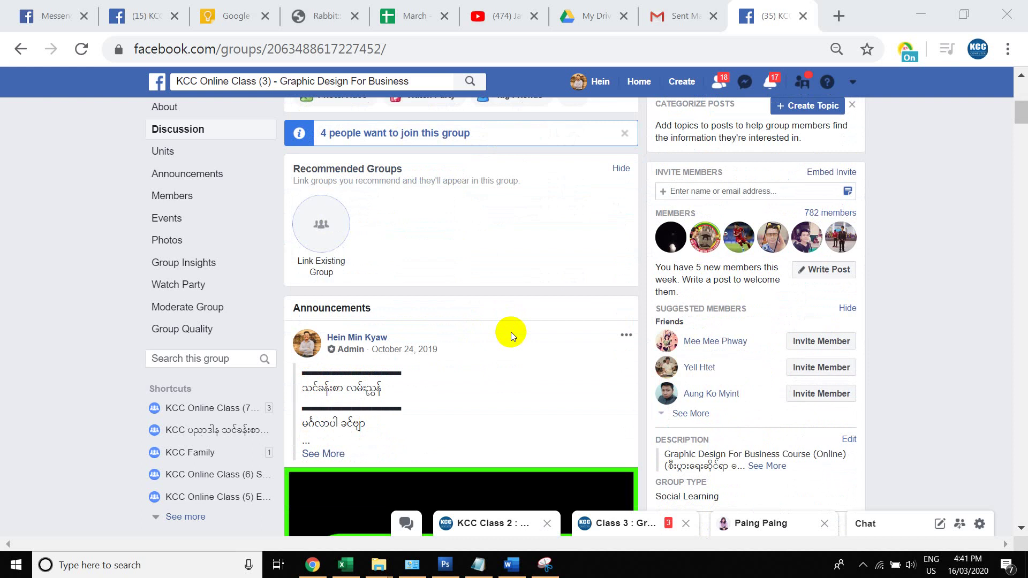
{"action": "scroll", "coordinate": [381, 317], "scroll_direction": "down", "scroll_amount": 4}
{"action": "left_click", "coordinate": [331, 265]}
{"action": "scroll", "coordinate": [439, 305], "scroll_direction": "down", "scroll_amount": 15}
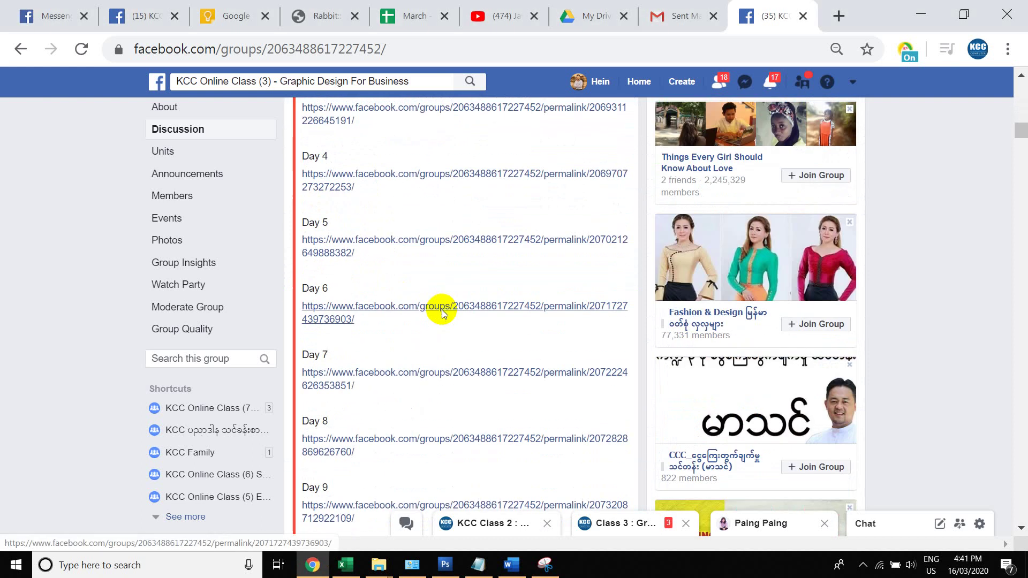
{"action": "scroll", "coordinate": [444, 308], "scroll_direction": "down", "scroll_amount": 6}
{"action": "scroll", "coordinate": [253, 83], "scroll_direction": "up", "scroll_amount": 5}
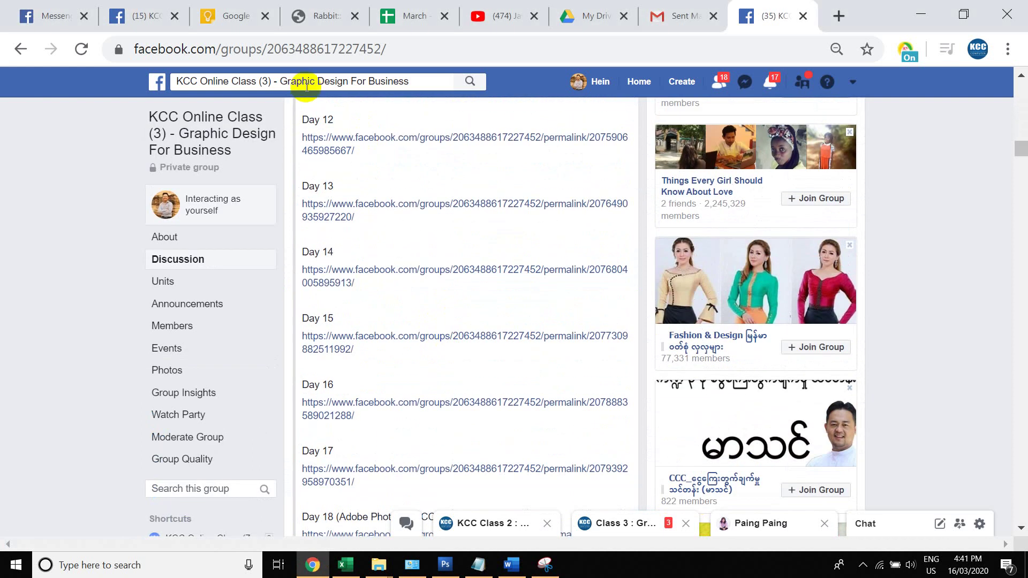
{"action": "left_click", "coordinate": [250, 86]}
Search 'class (4)' and open the KCC Online Class (4) - Internet & Email group.
{"action": "type", "text": "clas"}
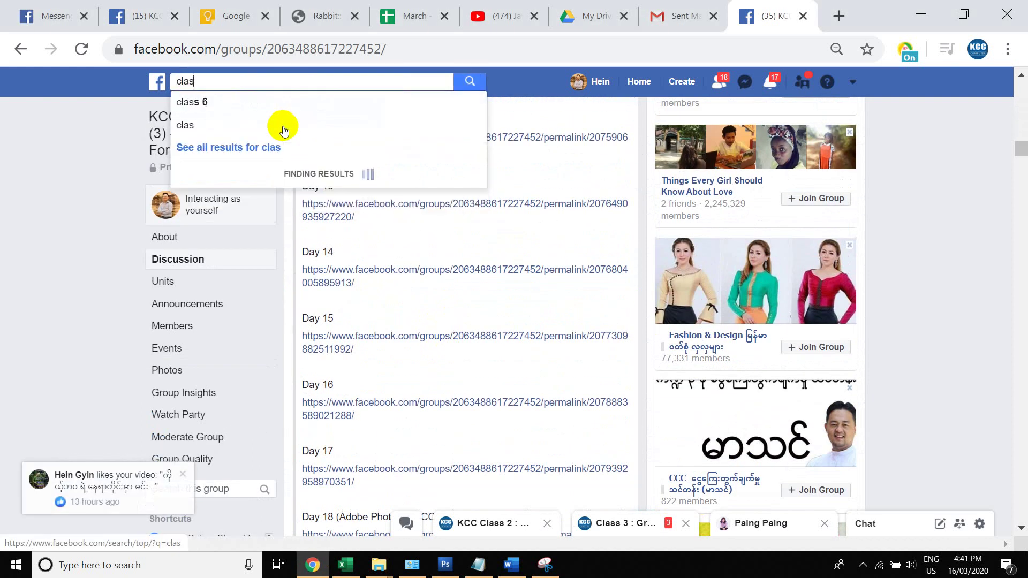
{"action": "type", "text": "s (4"}
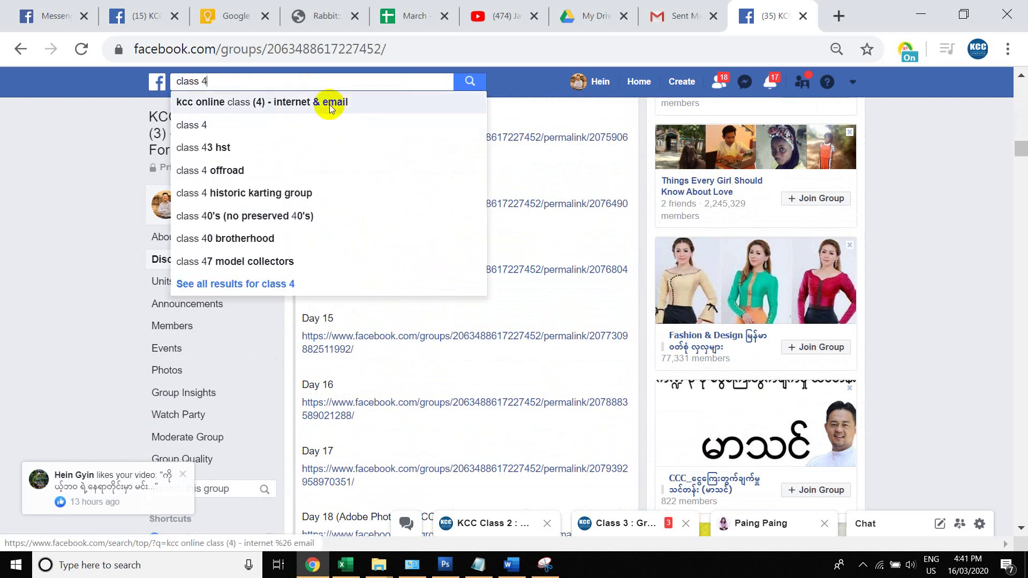
{"action": "left_click", "coordinate": [328, 103]}
{"action": "left_click", "coordinate": [454, 154]}
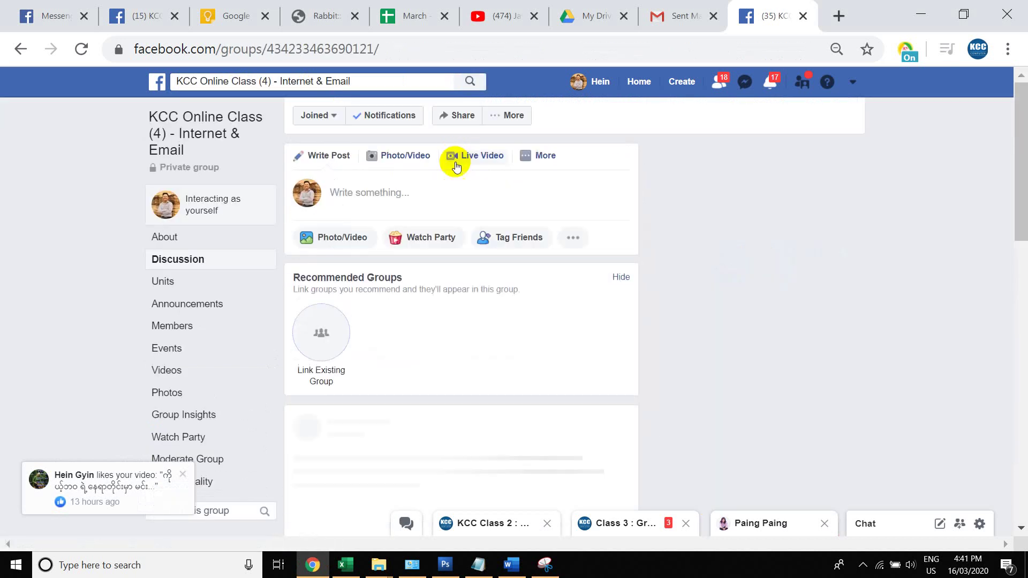
{"action": "left_click", "coordinate": [455, 162]}
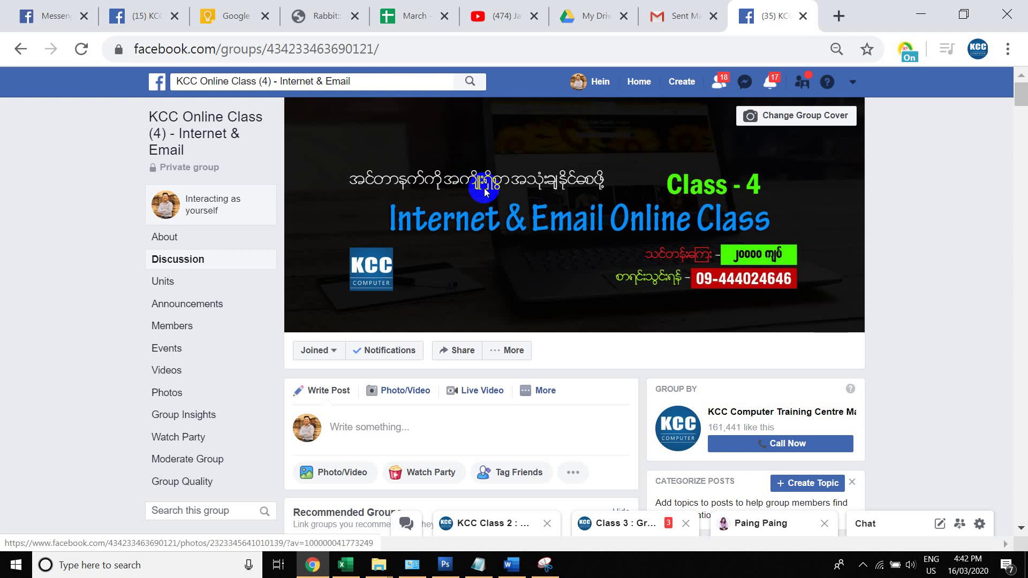
Expand the group announcement to reveal the Day 1–4 lesson links, then clear the search box.
{"action": "scroll", "coordinate": [410, 316], "scroll_direction": "down", "scroll_amount": 10}
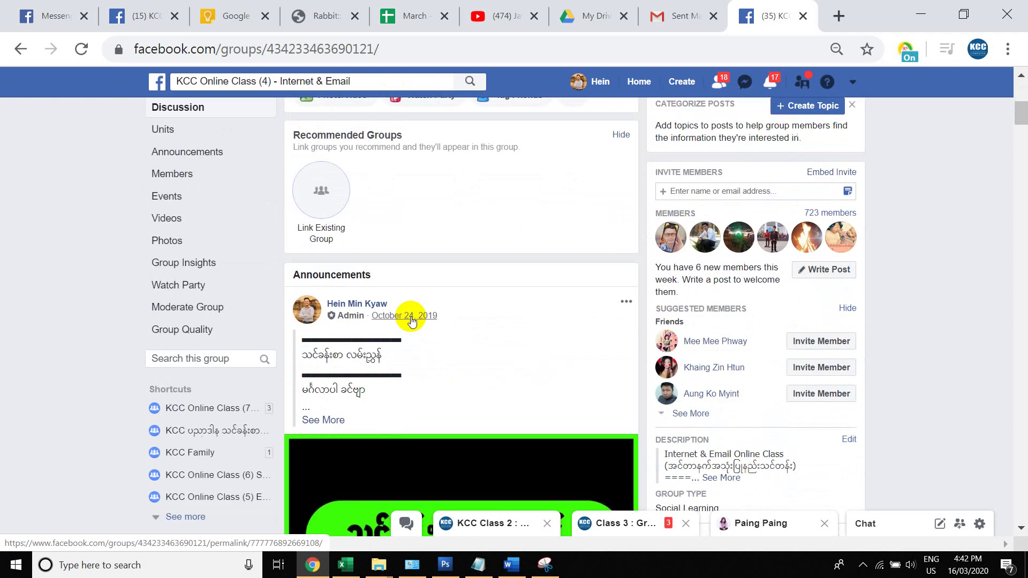
{"action": "left_click", "coordinate": [337, 234]}
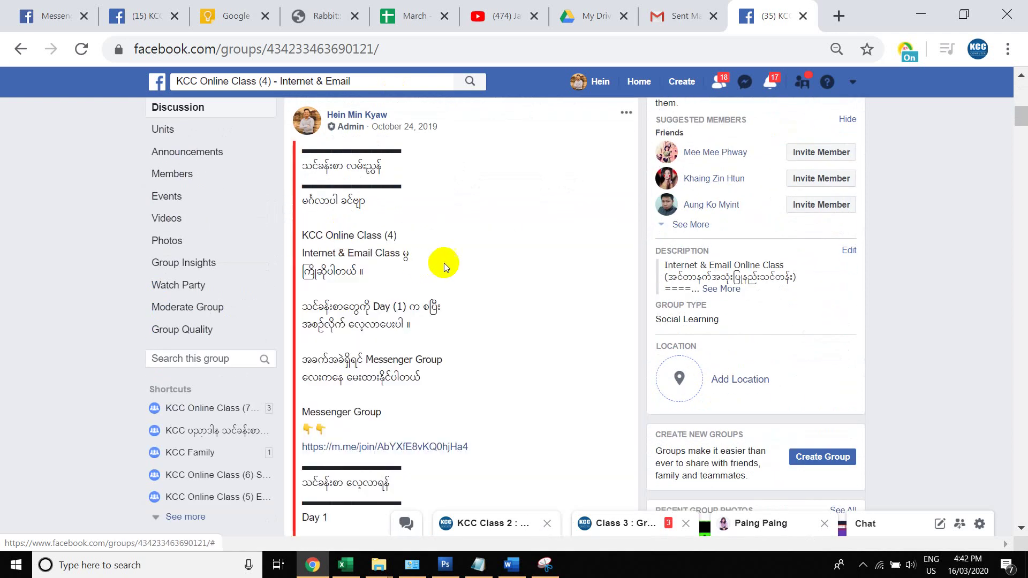
{"action": "scroll", "coordinate": [444, 263], "scroll_direction": "down", "scroll_amount": 4}
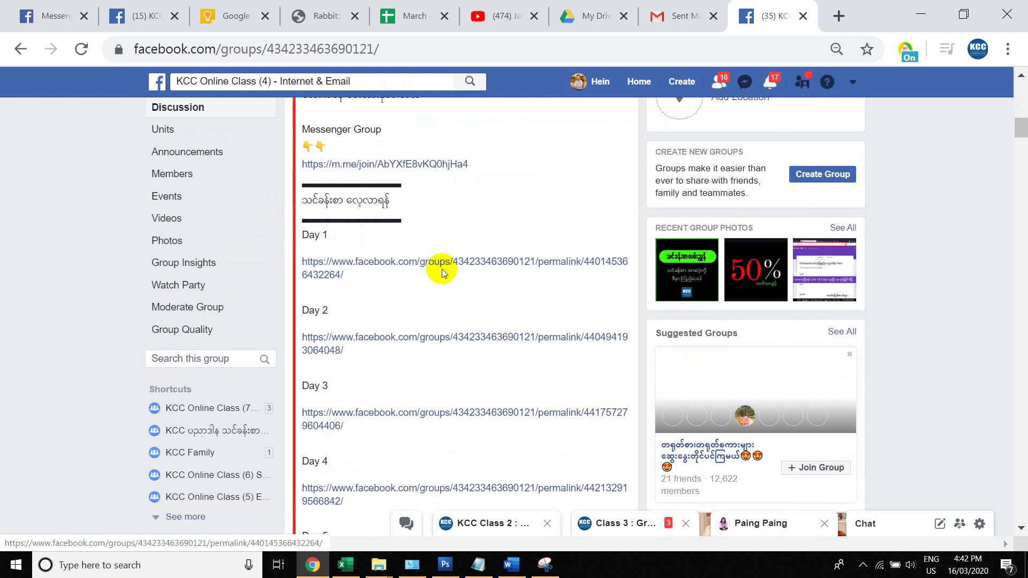
{"action": "left_click", "coordinate": [414, 82]}
{"action": "key", "text": "BackSpace"}
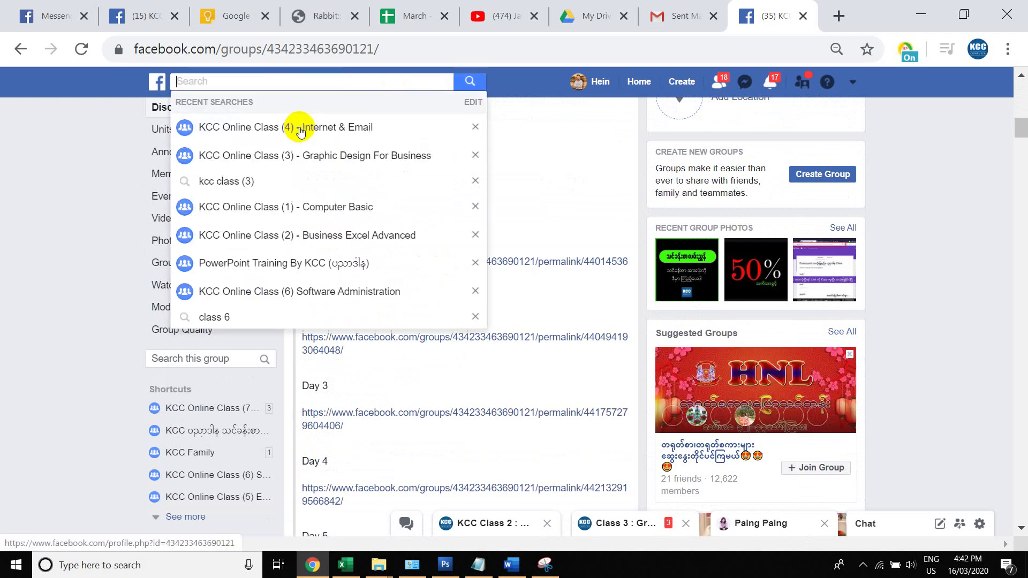
Search 'class 5' and open the KCC Online Class (5) Excel Skill For Business group.
{"action": "type", "text": "class 5"}
{"action": "key", "text": "Return"}
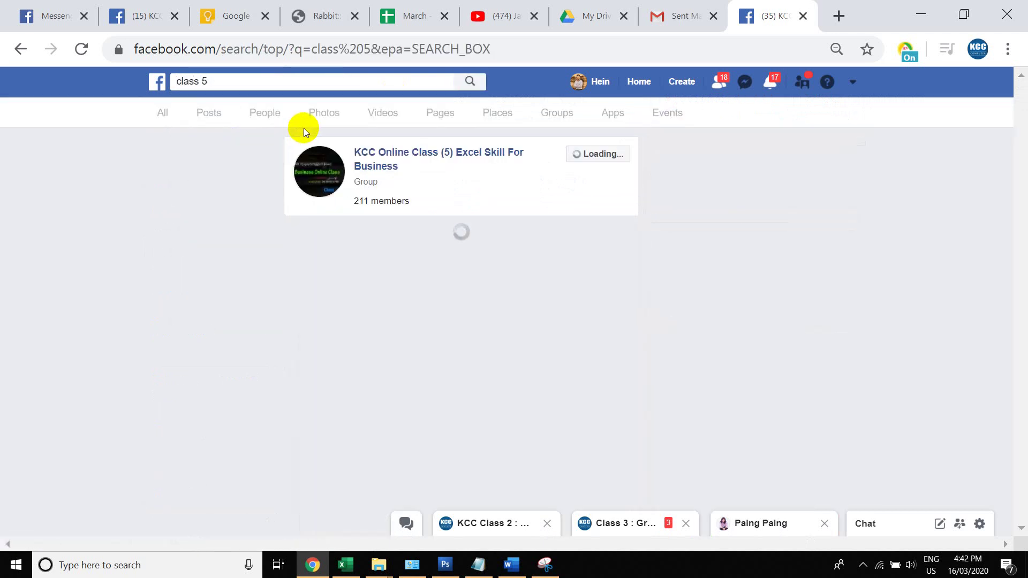
{"action": "left_click", "coordinate": [426, 158]}
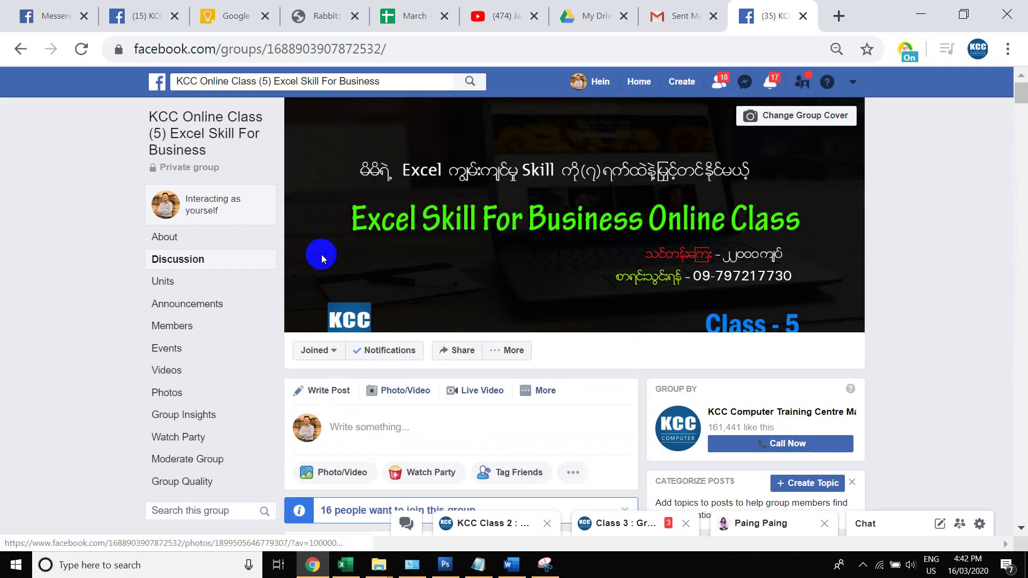
{"action": "scroll", "coordinate": [444, 294], "scroll_direction": "down", "scroll_amount": 3}
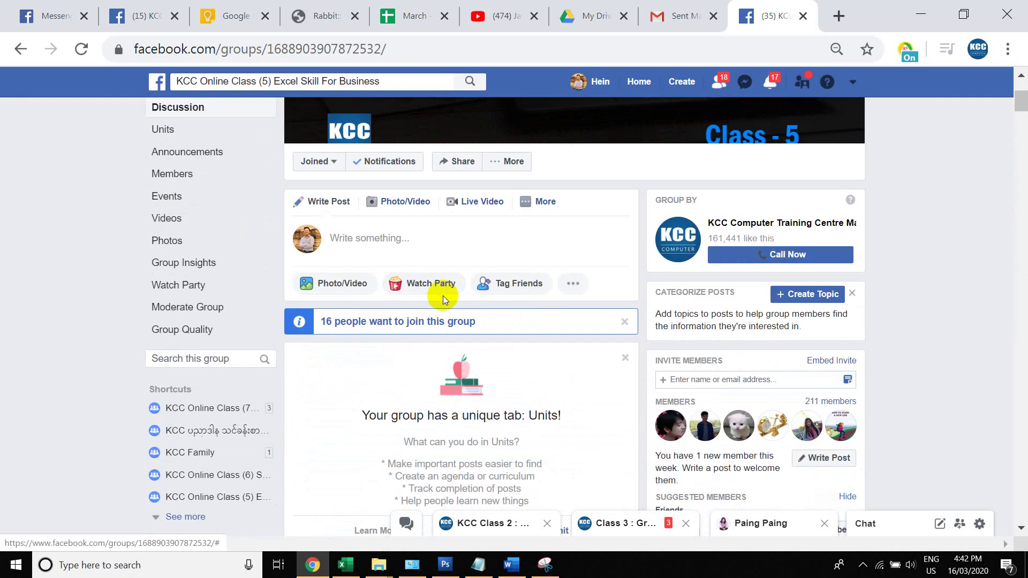
{"action": "scroll", "coordinate": [442, 297], "scroll_direction": "up", "scroll_amount": 3}
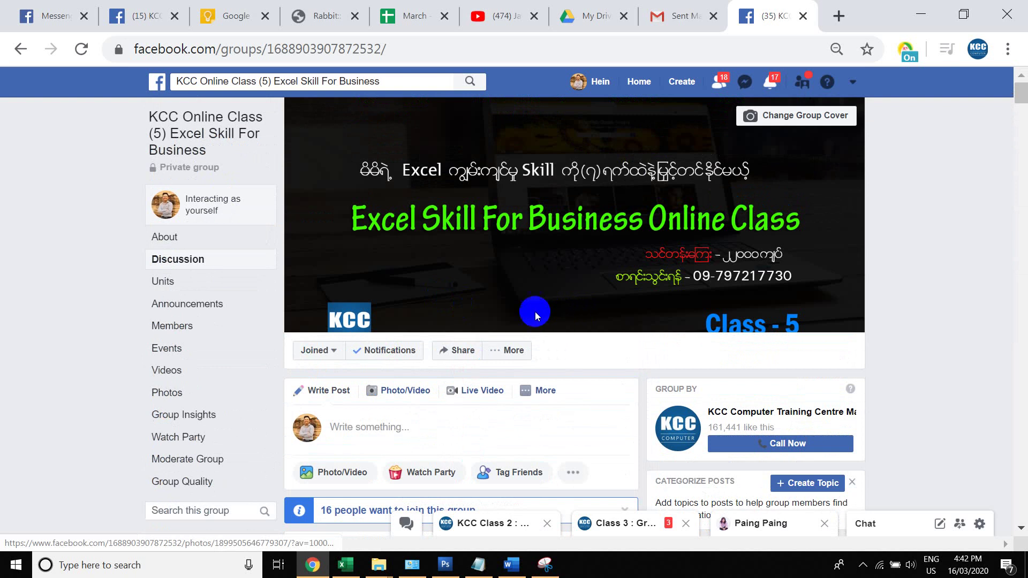
Search 'class 6' and open the KCC Online Class (6) Software Administration group.
{"action": "left_click", "coordinate": [379, 81]}
{"action": "type", "text": "class 6"}
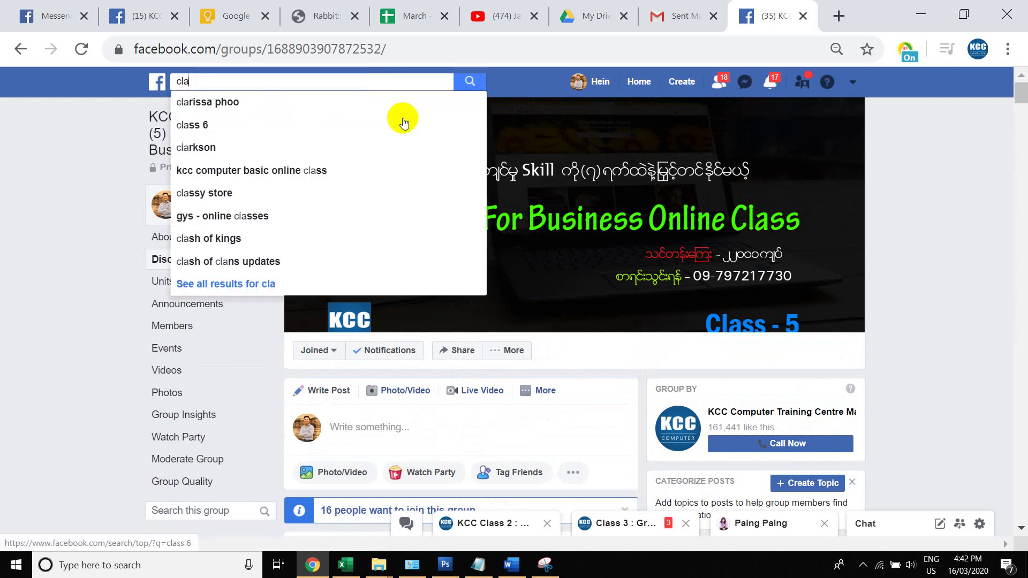
{"action": "key", "text": "Return"}
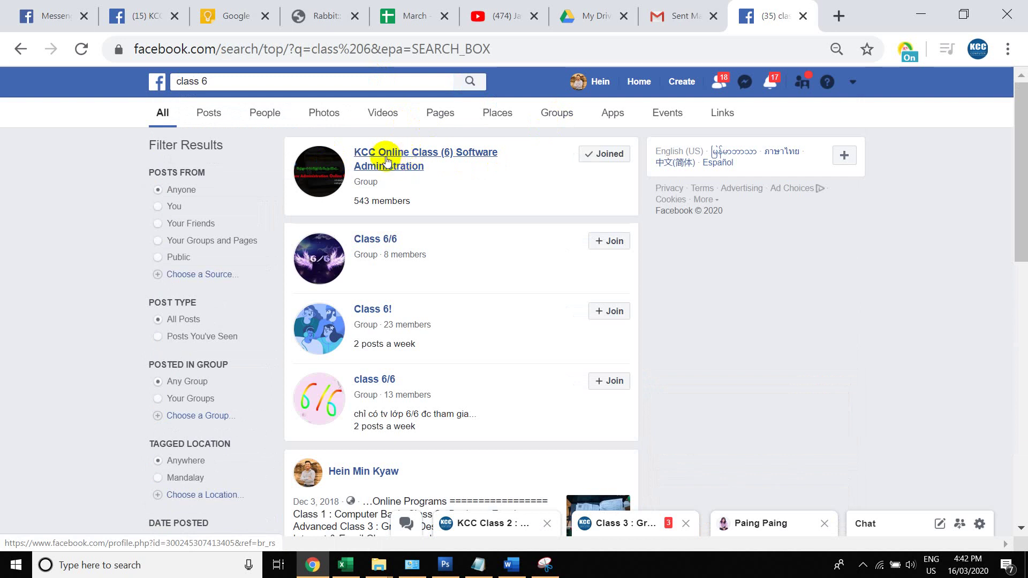
{"action": "left_click", "coordinate": [386, 161]}
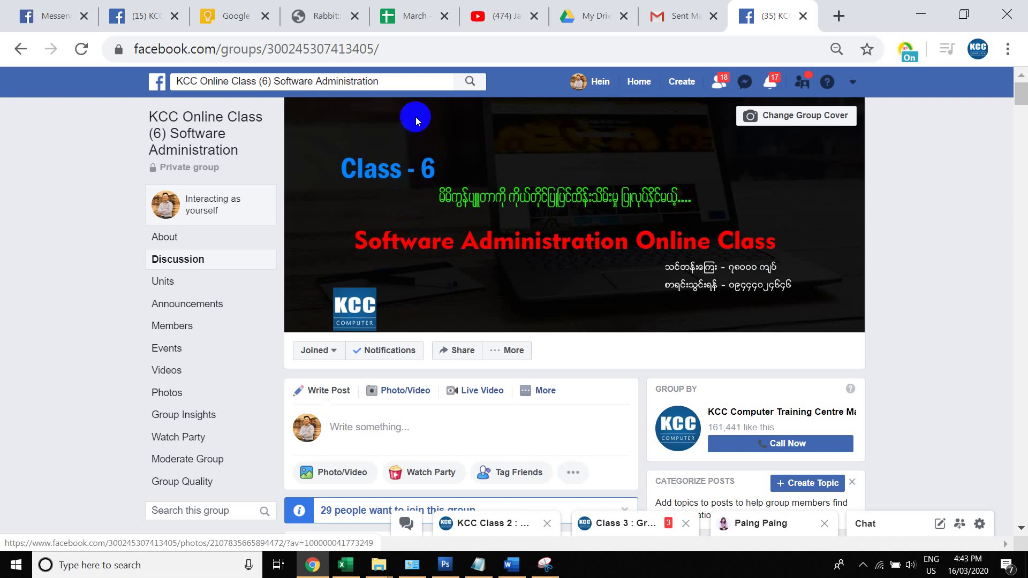
{"action": "left_click", "coordinate": [400, 89]}
Search 'class 7' and open the KCC Online Class (7) - Excel For Accounting group.
{"action": "type", "text": "class "}
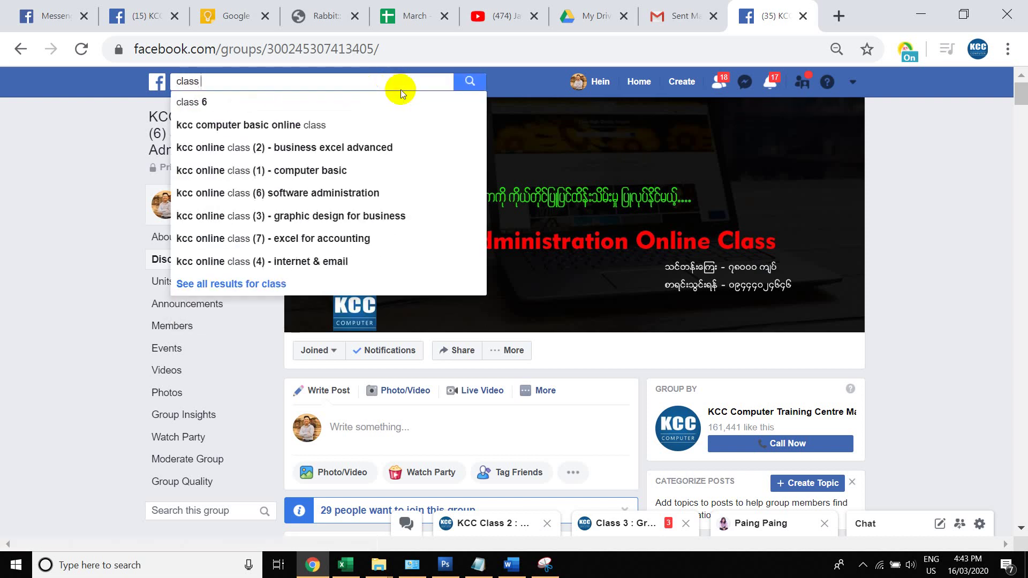
{"action": "type", "text": "7"}
{"action": "key", "text": "Return"}
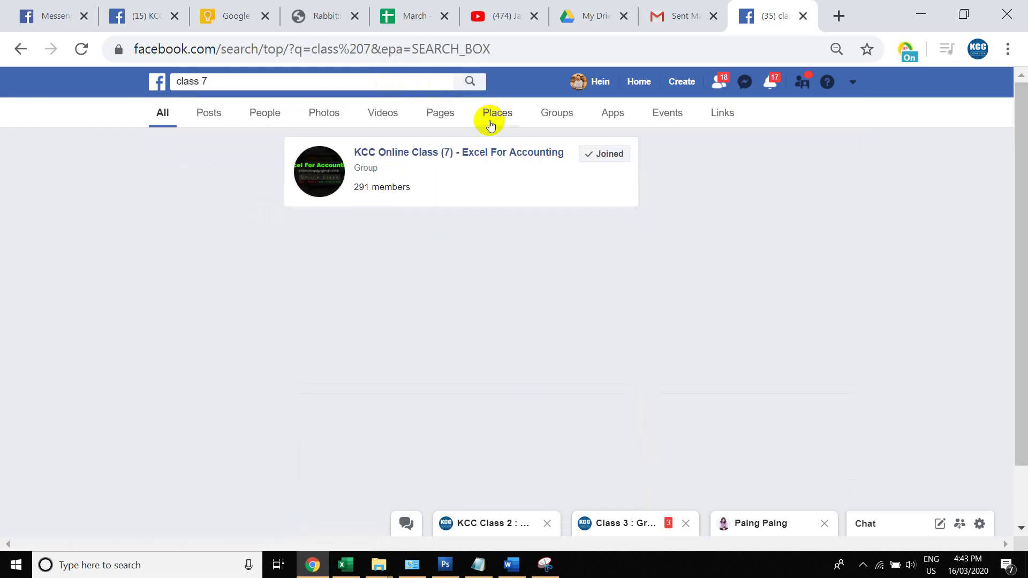
{"action": "left_click", "coordinate": [453, 155]}
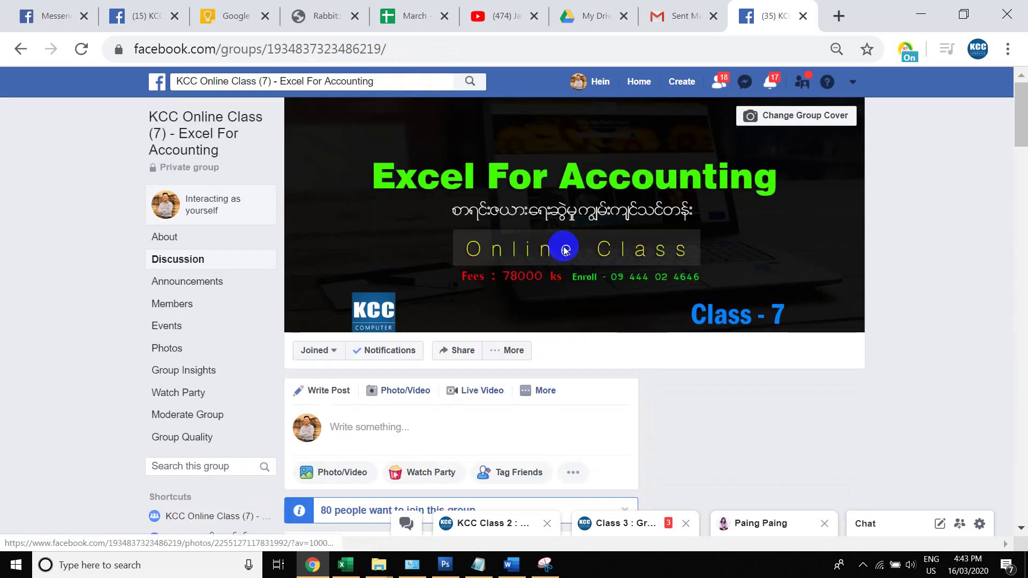
{"action": "scroll", "coordinate": [543, 300], "scroll_direction": "down", "scroll_amount": 5}
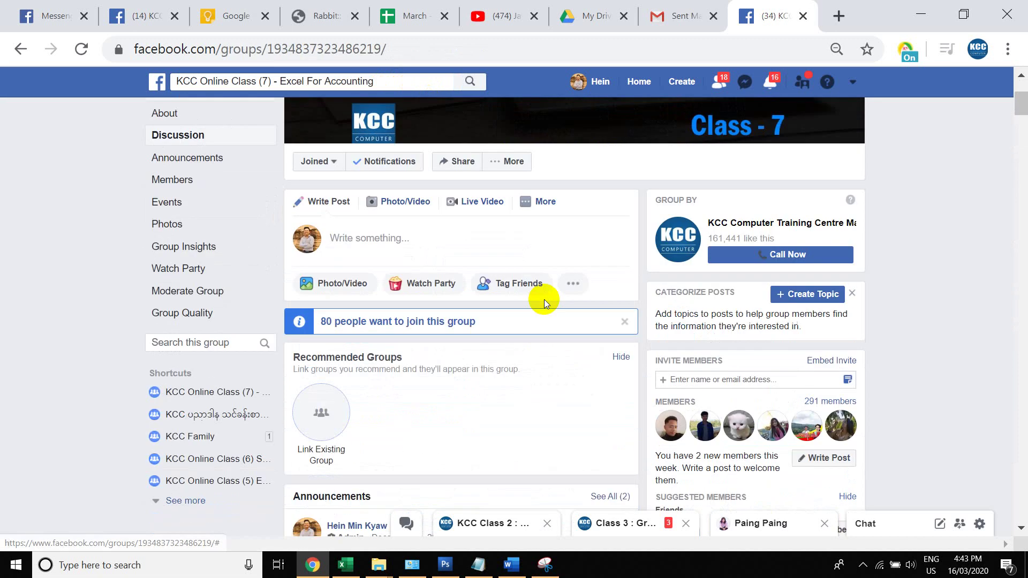
{"action": "scroll", "coordinate": [544, 345], "scroll_direction": "down", "scroll_amount": 1}
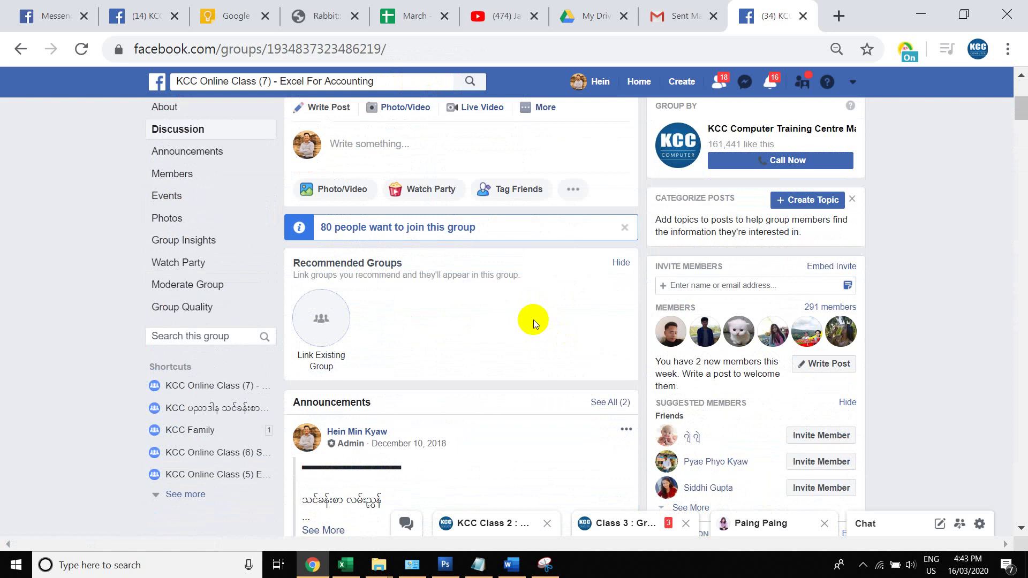
{"action": "scroll", "coordinate": [531, 334], "scroll_direction": "down", "scroll_amount": 4}
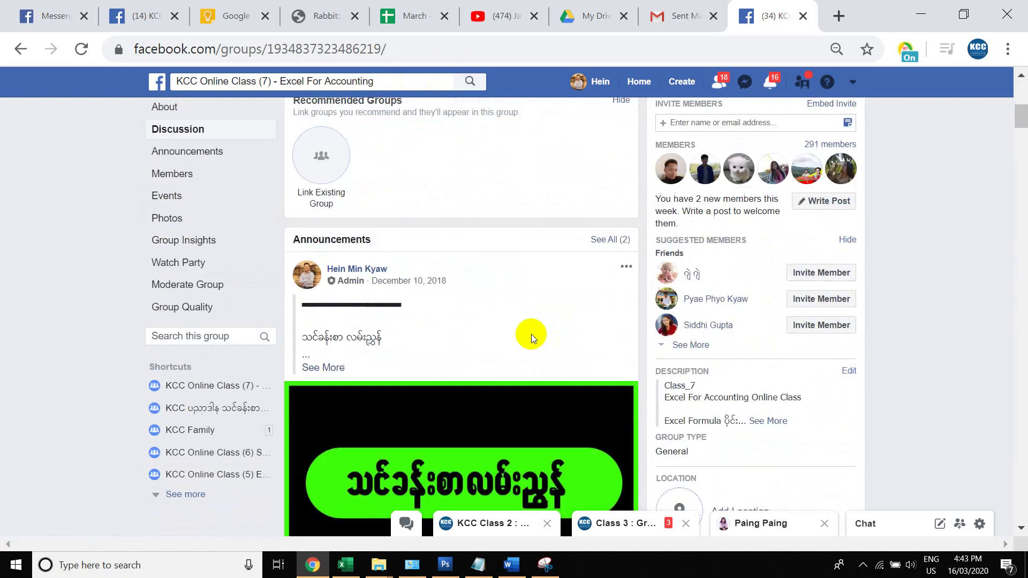
Expand the group announcement and scroll through its Day lesson links up to Day 47.
{"action": "left_click", "coordinate": [336, 340]}
{"action": "scroll", "coordinate": [452, 317], "scroll_direction": "down", "scroll_amount": 4}
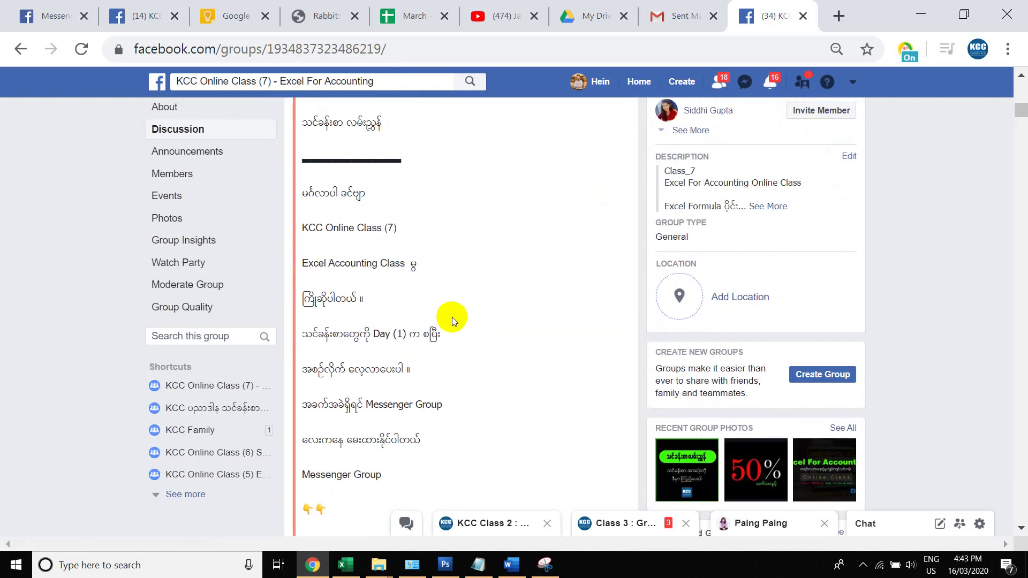
{"action": "scroll", "coordinate": [452, 320], "scroll_direction": "down", "scroll_amount": 7}
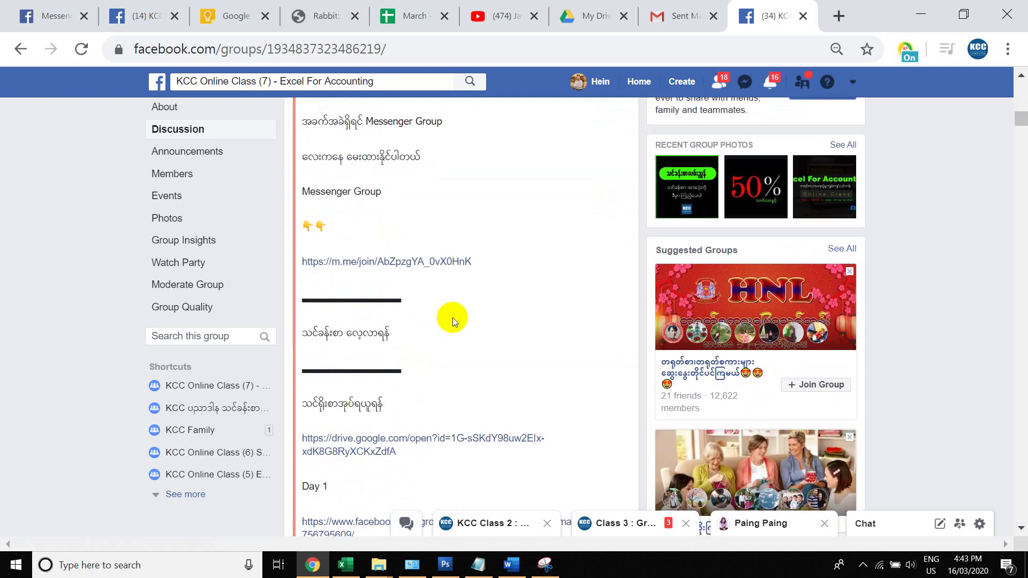
{"action": "scroll", "coordinate": [452, 320], "scroll_direction": "down", "scroll_amount": 20}
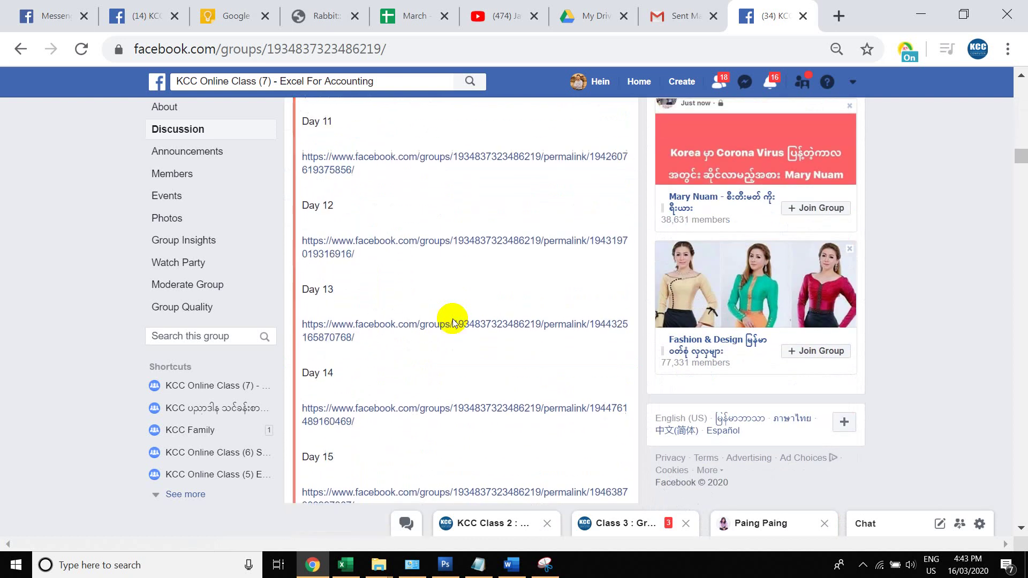
{"action": "scroll", "coordinate": [452, 320], "scroll_direction": "down", "scroll_amount": 20}
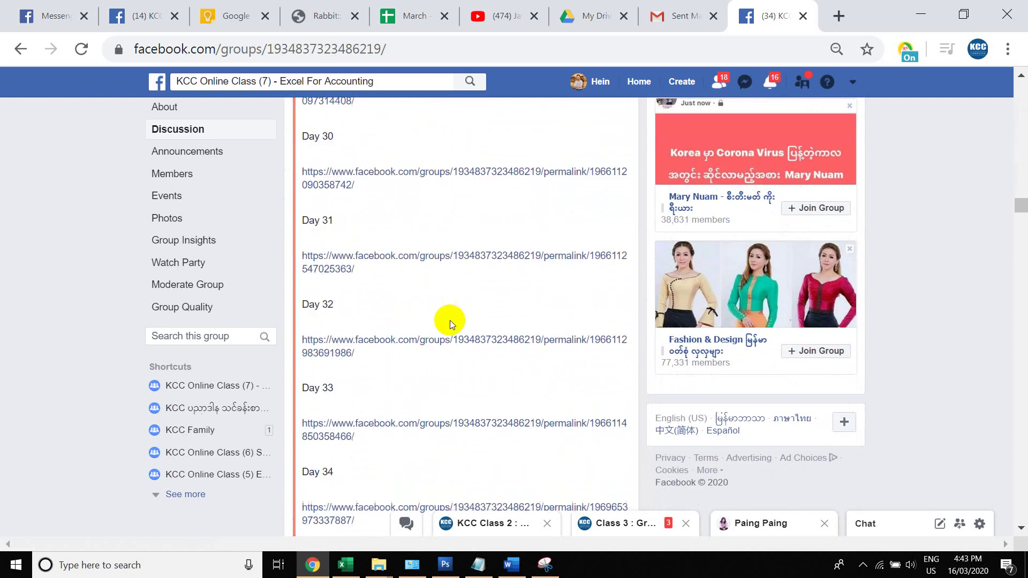
{"action": "scroll", "coordinate": [450, 321], "scroll_direction": "down", "scroll_amount": 7}
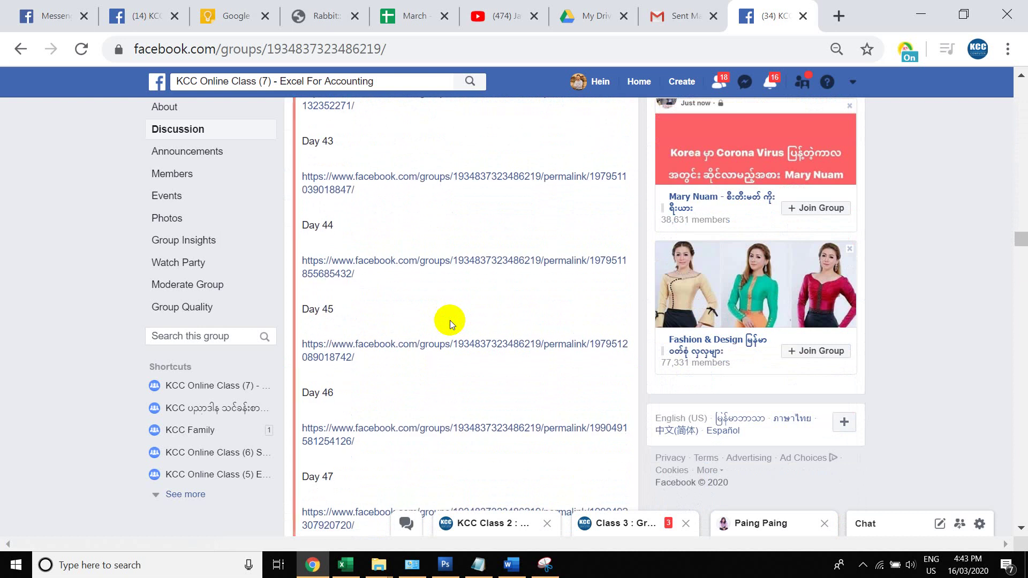